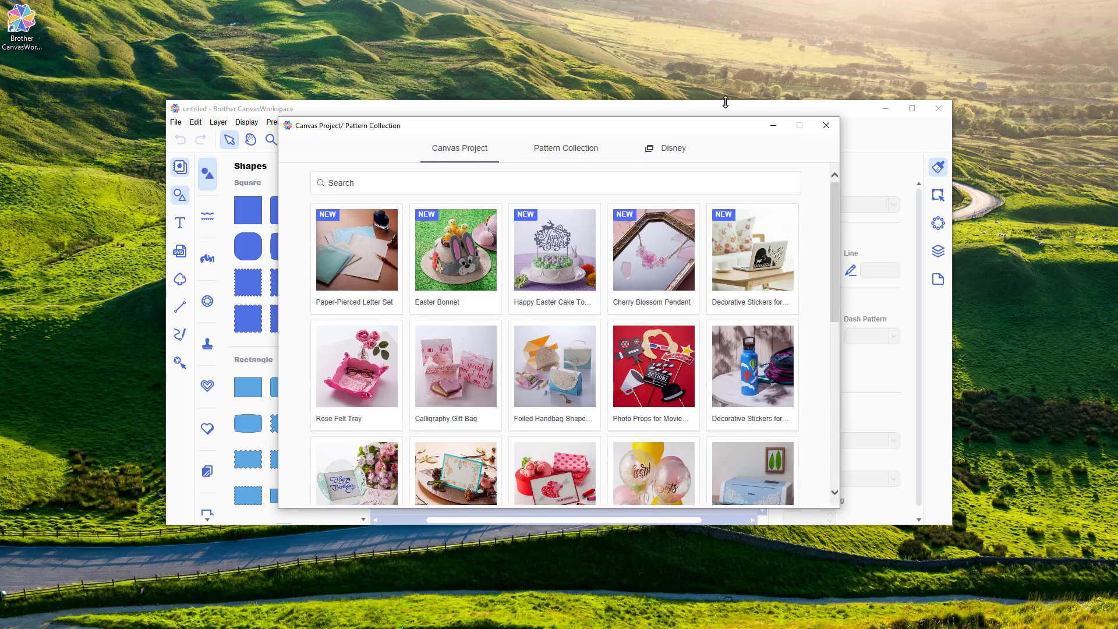
Close the pattern collection, maximize the window and confirm version 2.2.0 in the About box
{"action": "left_click", "coordinate": [828, 127]}
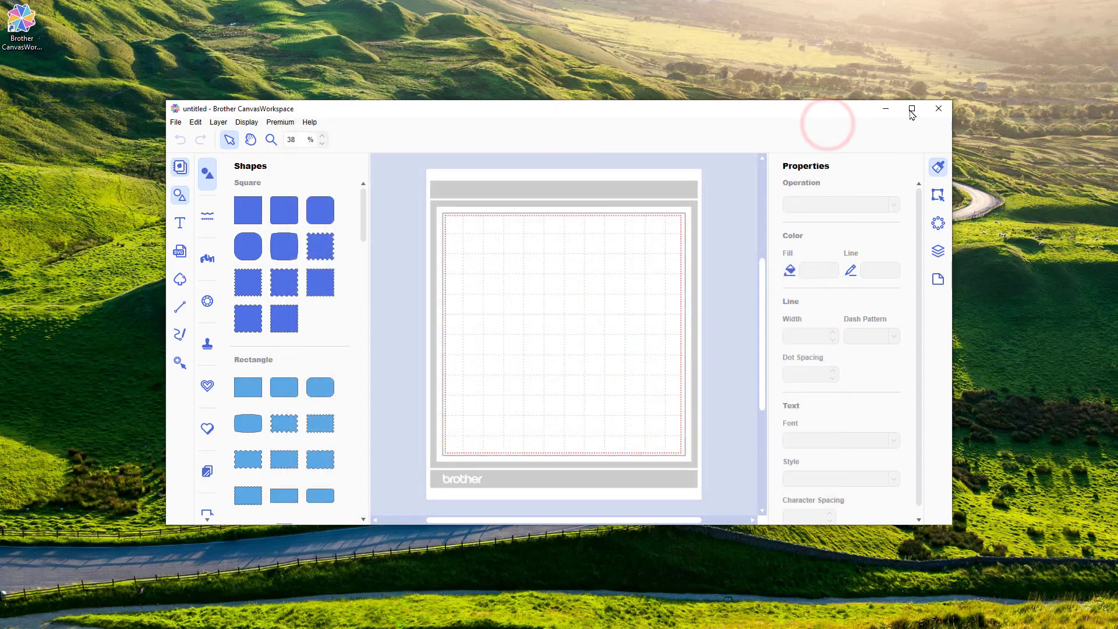
{"action": "left_click", "coordinate": [912, 109]}
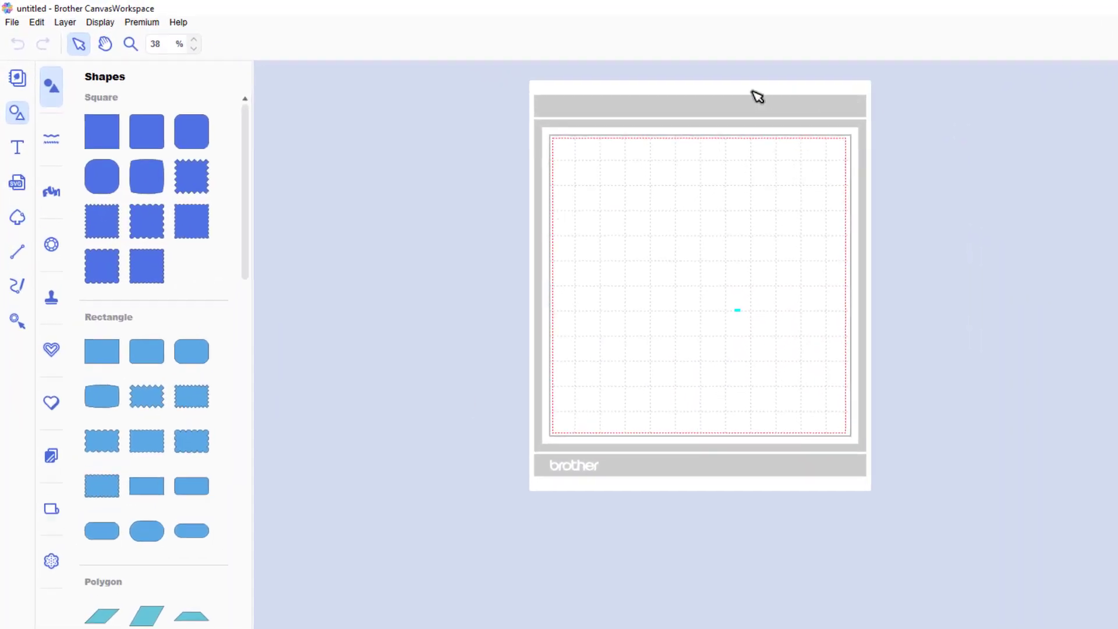
{"action": "left_click", "coordinate": [184, 22]}
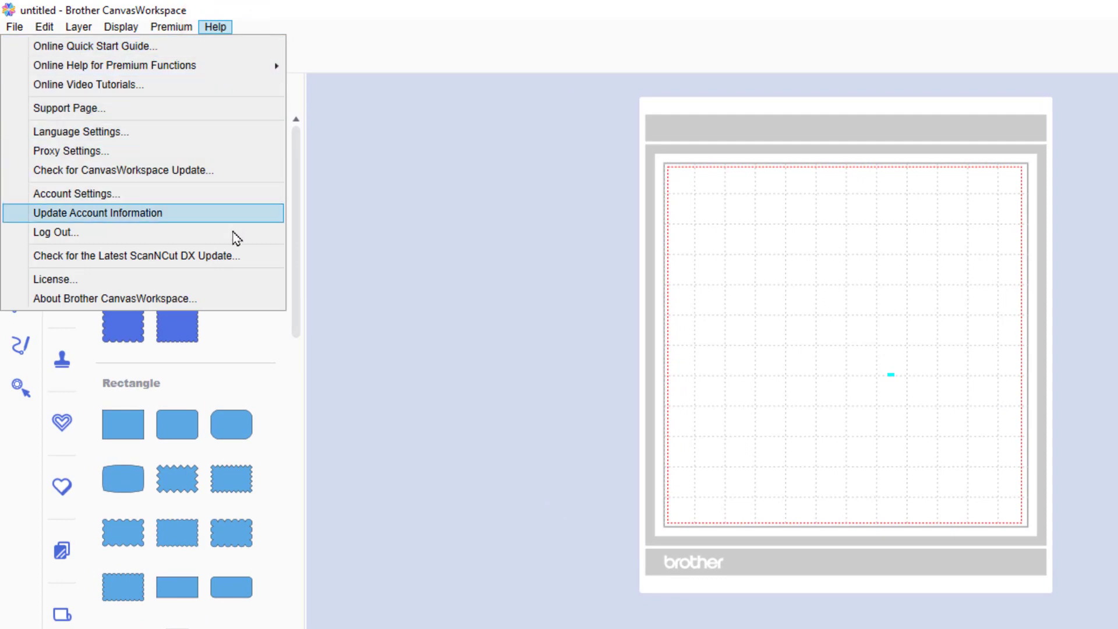
{"action": "left_click", "coordinate": [233, 297]}
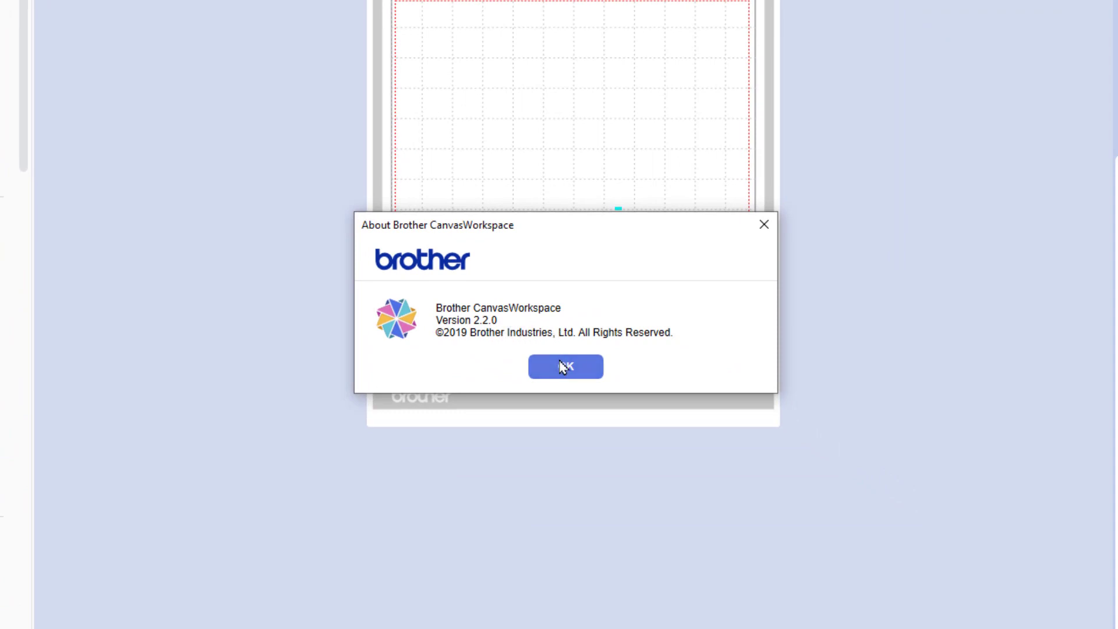
{"action": "left_click", "coordinate": [563, 367]}
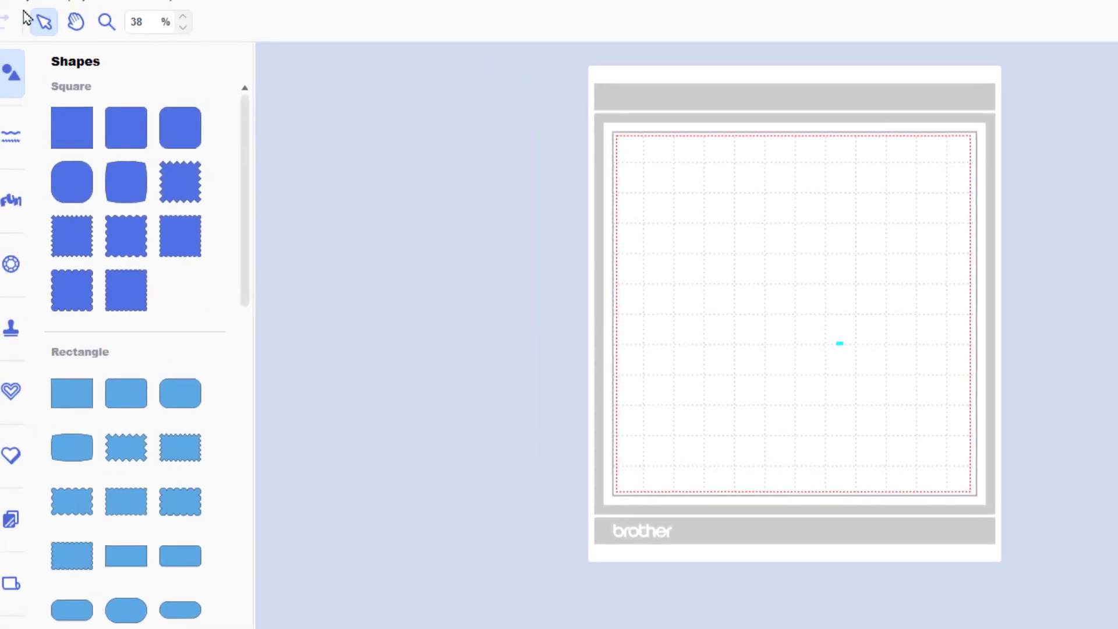
{"action": "left_click", "coordinate": [0, 0]}
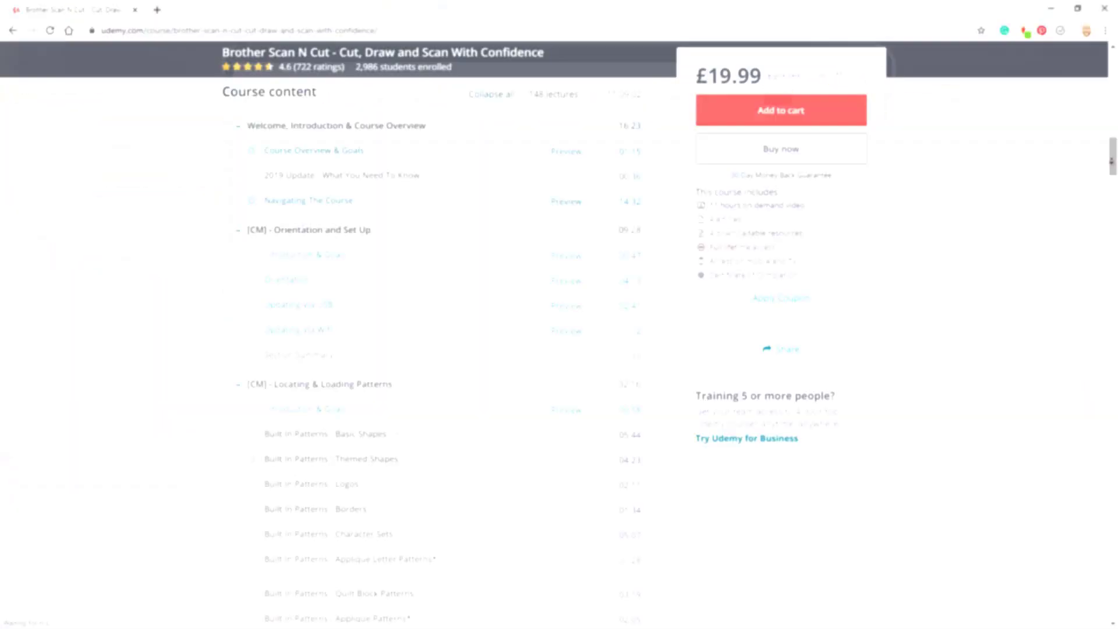
Browse the Scan N Cut course's Q&A, Bookmarks and Announcements tabs below the lecture
{"action": "left_click_drag", "start_coordinate": [1111, 155], "coordinate": [1112, 161]}
{"action": "scroll", "coordinate": [1111, 161], "scroll_direction": "down", "scroll_amount": 2}
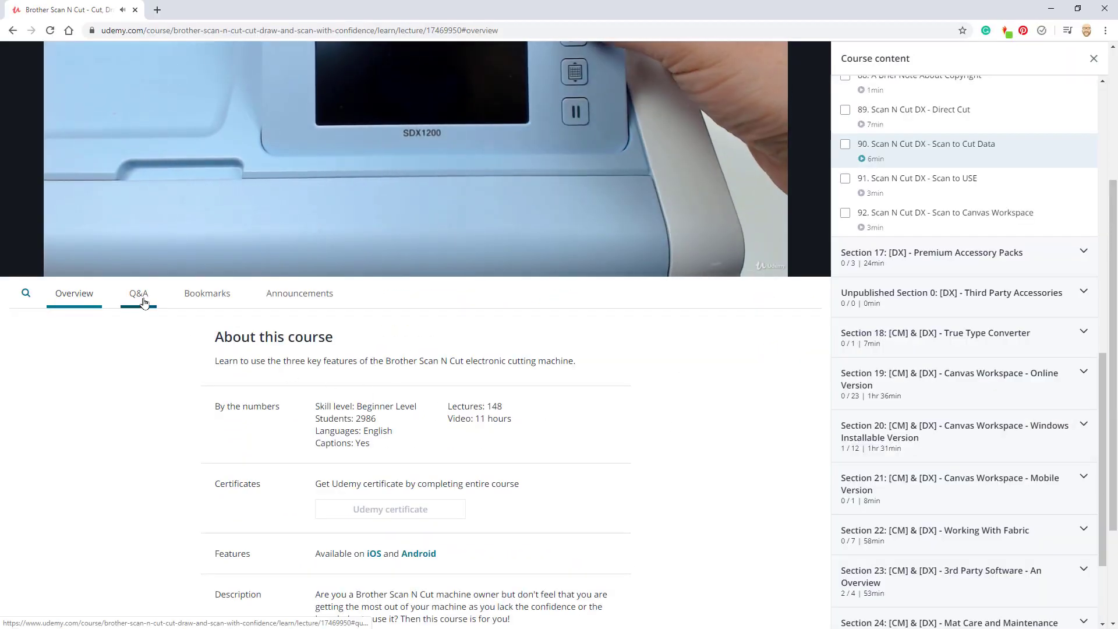
{"action": "left_click", "coordinate": [144, 301]}
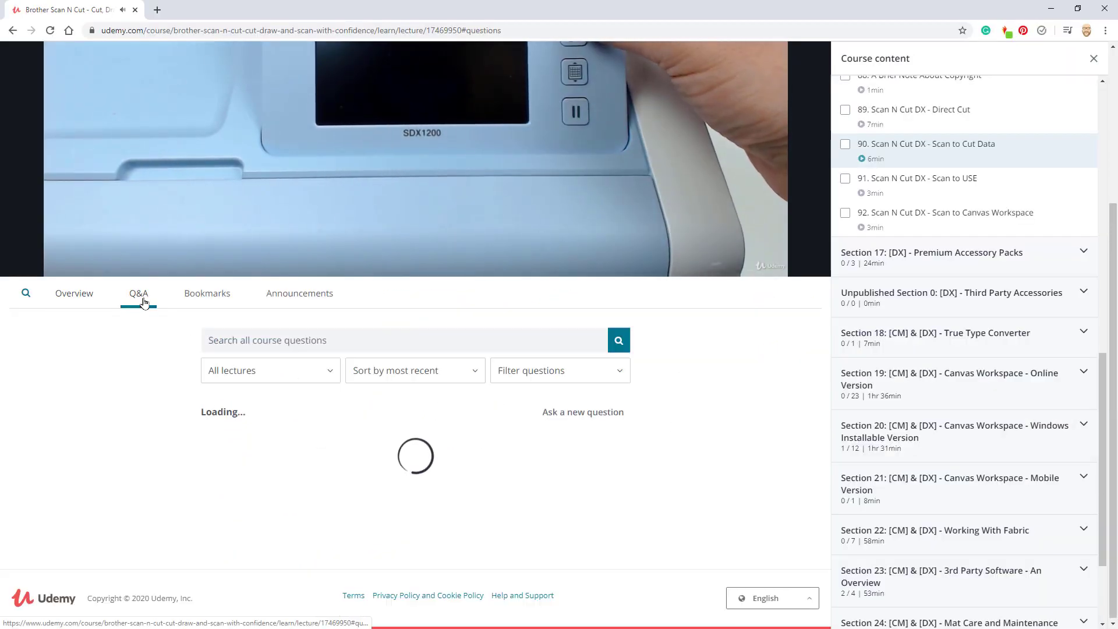
{"action": "left_click", "coordinate": [197, 299]}
{"action": "left_click", "coordinate": [299, 296]}
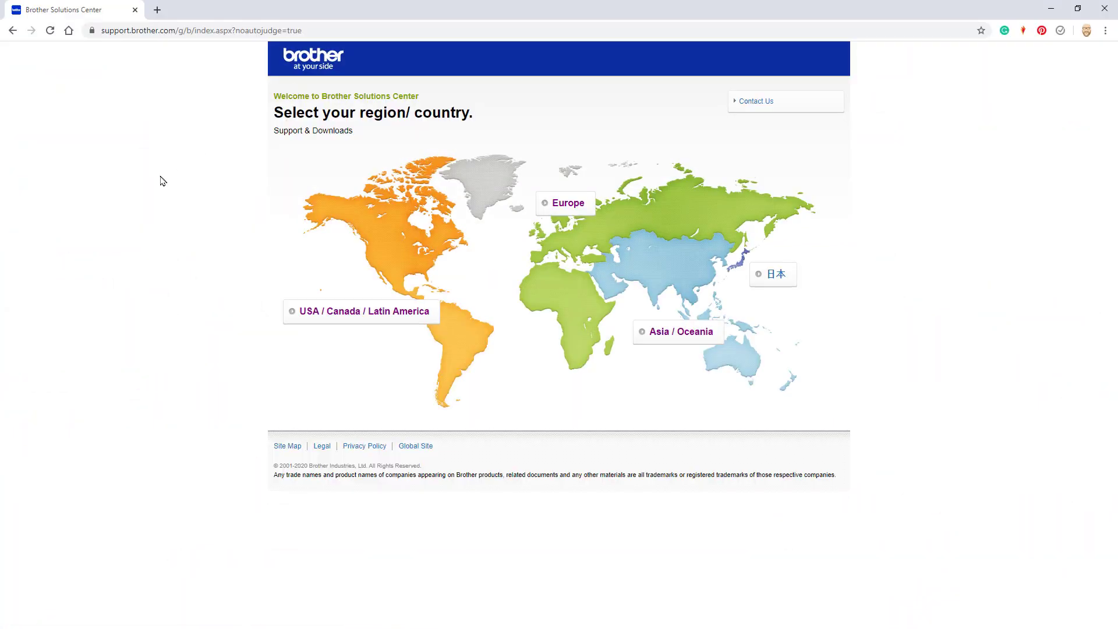
Go to Europe > United Kingdom > Cutting Machine > SDX series > SDX1200 downloads for Windows 10
{"action": "left_click", "coordinate": [574, 204]}
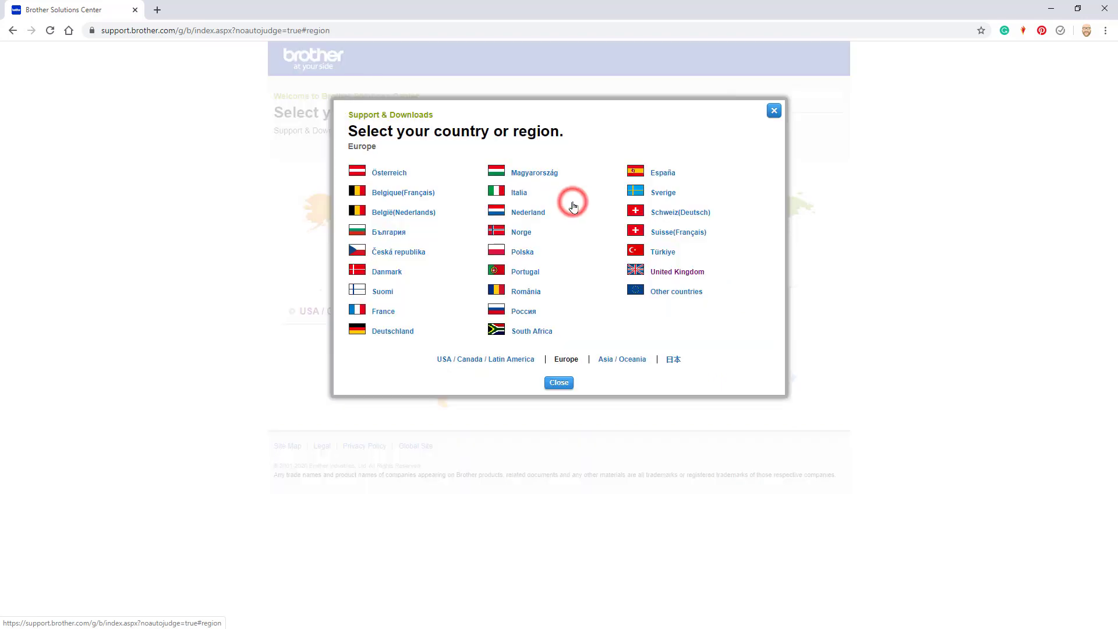
{"action": "left_click", "coordinate": [667, 274]}
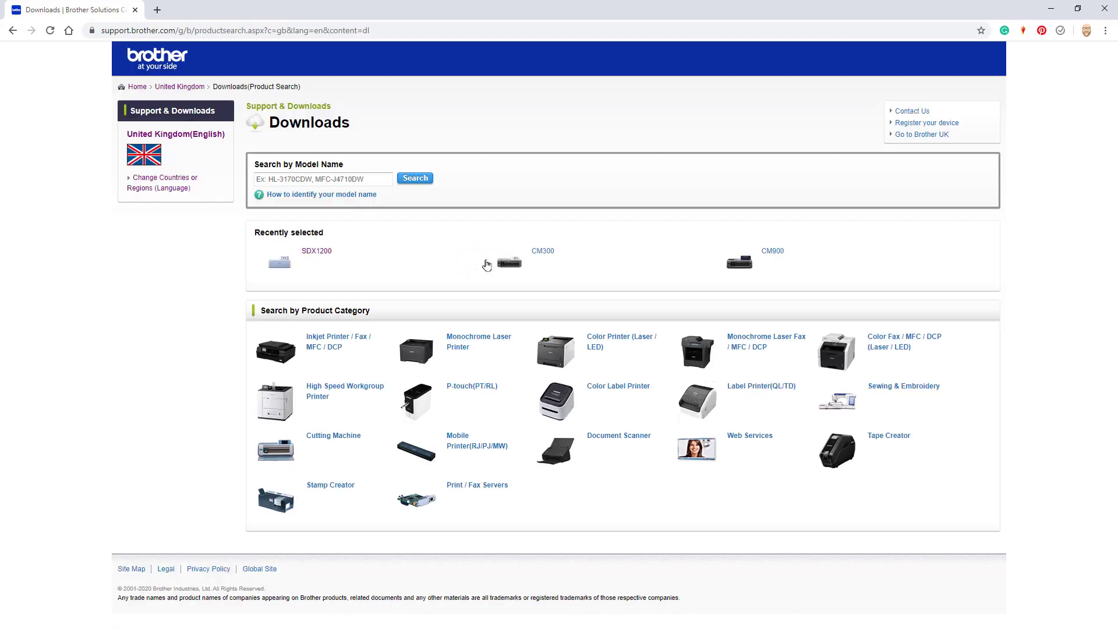
{"action": "left_click", "coordinate": [356, 438]}
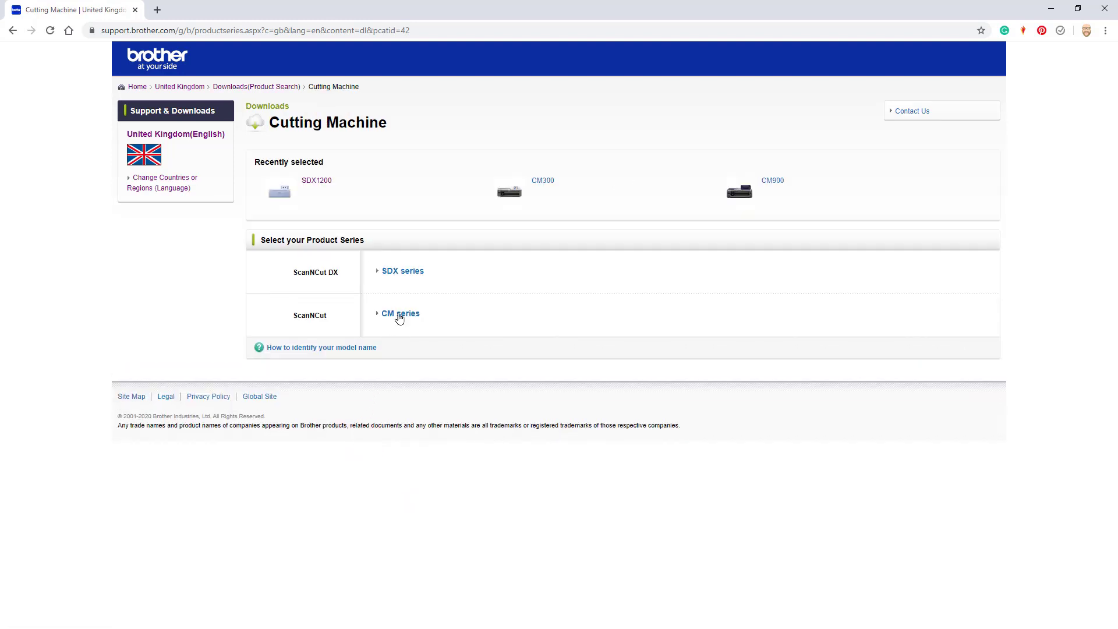
{"action": "left_click", "coordinate": [404, 274]}
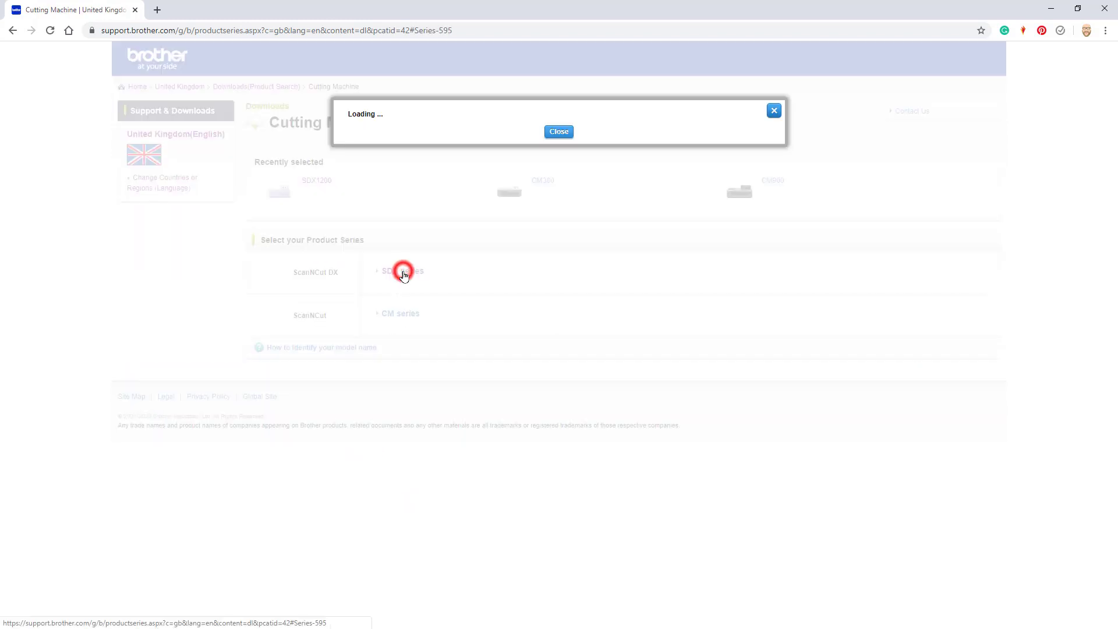
{"action": "left_click", "coordinate": [403, 184]}
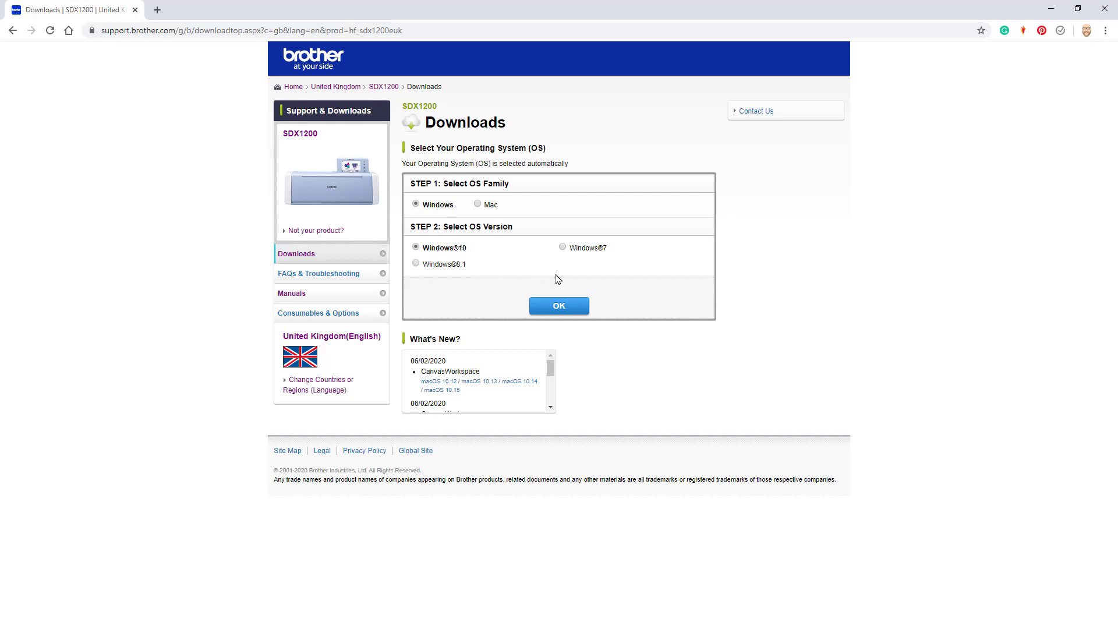
{"action": "left_click", "coordinate": [579, 308]}
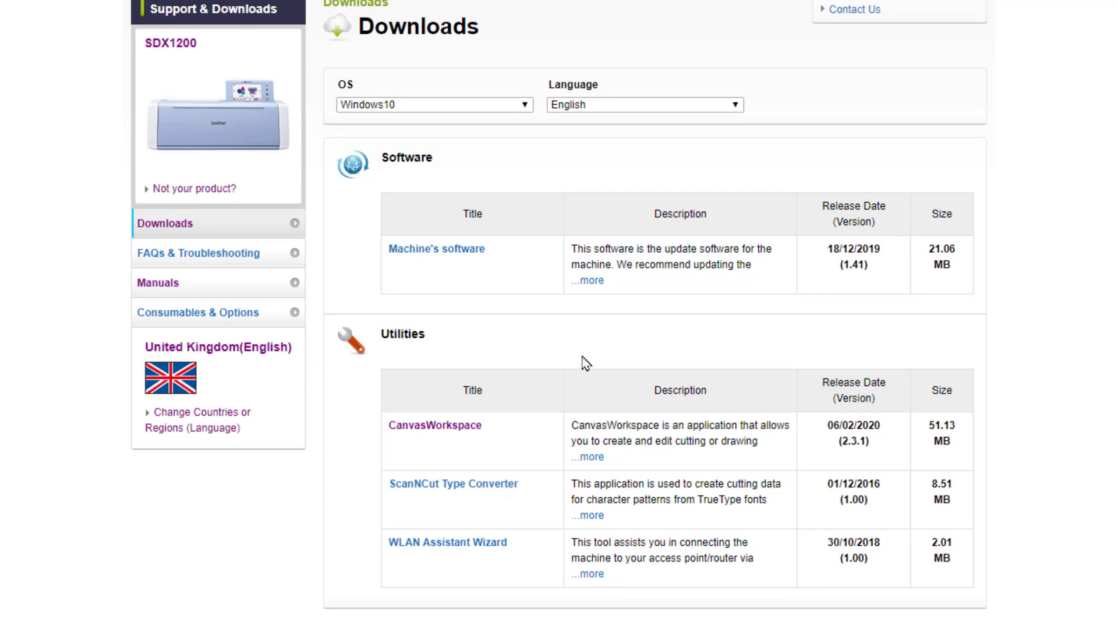
Accept the EULA and save the CanvasWorkspace 2.3.1 installer to Downloads as Brother_CanvasWorkspace_Setup
{"action": "left_click", "coordinate": [592, 281]}
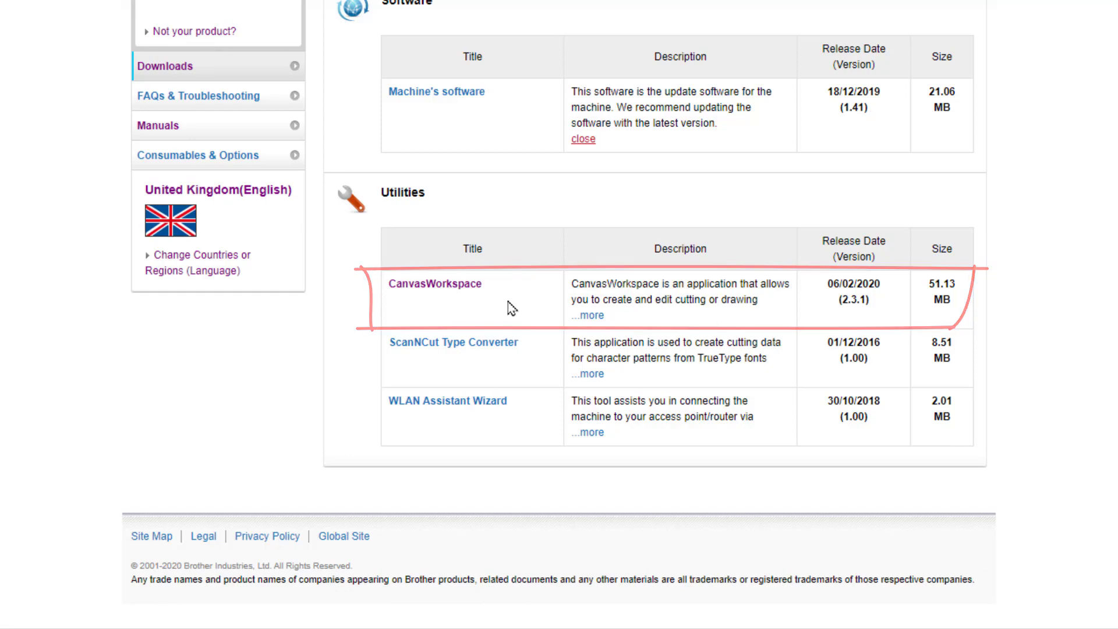
{"action": "left_click", "coordinate": [462, 291]}
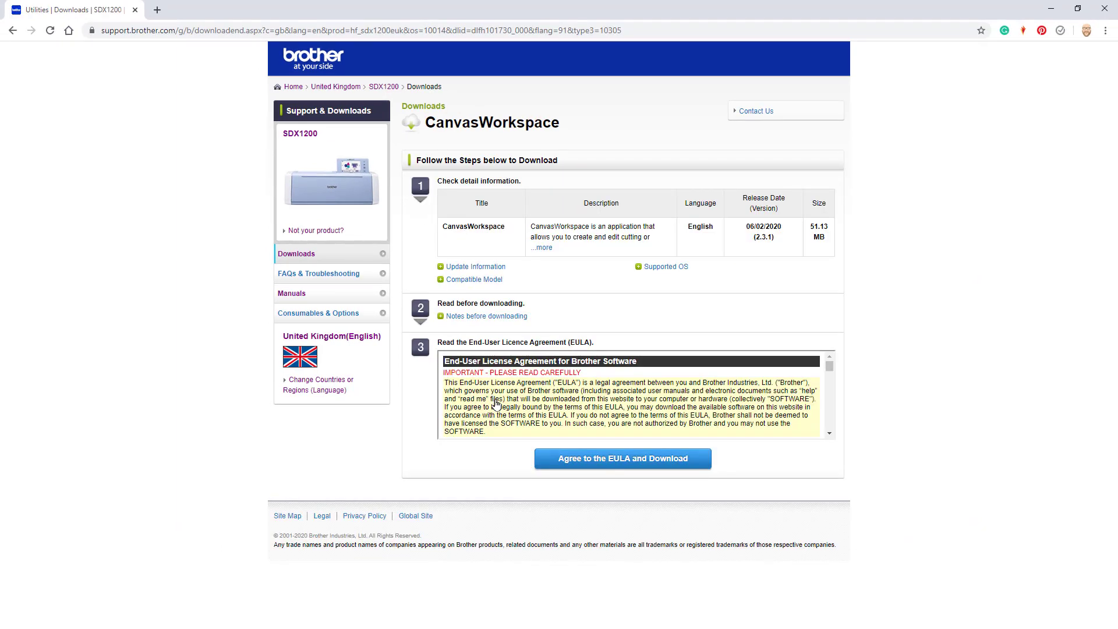
{"action": "scroll", "coordinate": [495, 403], "scroll_direction": "down", "scroll_amount": 15}
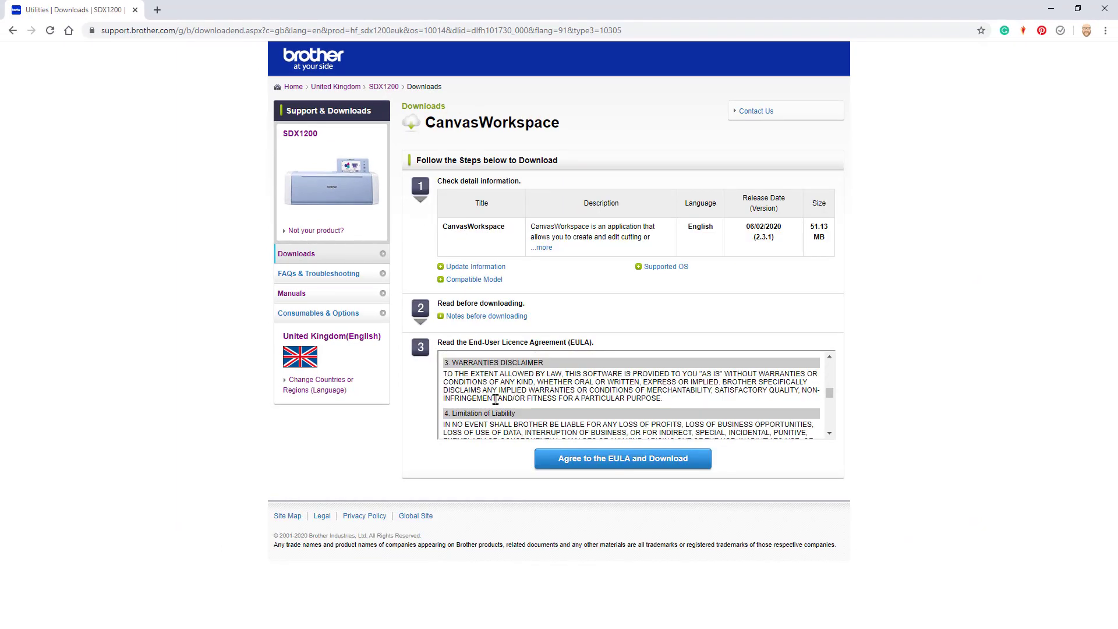
{"action": "left_click", "coordinate": [655, 460]}
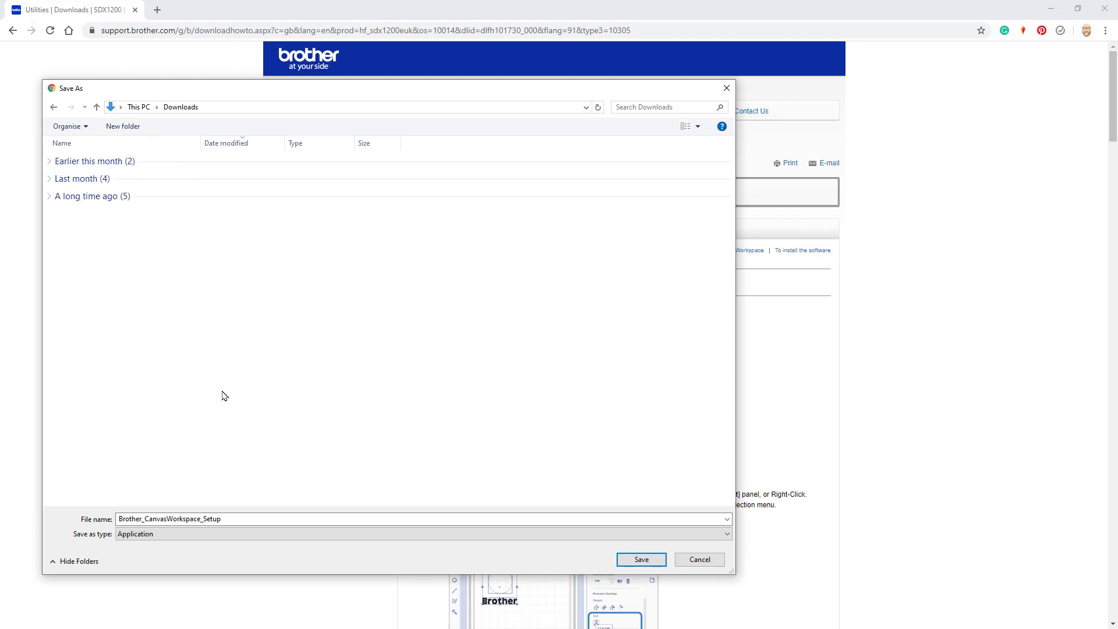
{"action": "left_click", "coordinate": [656, 560]}
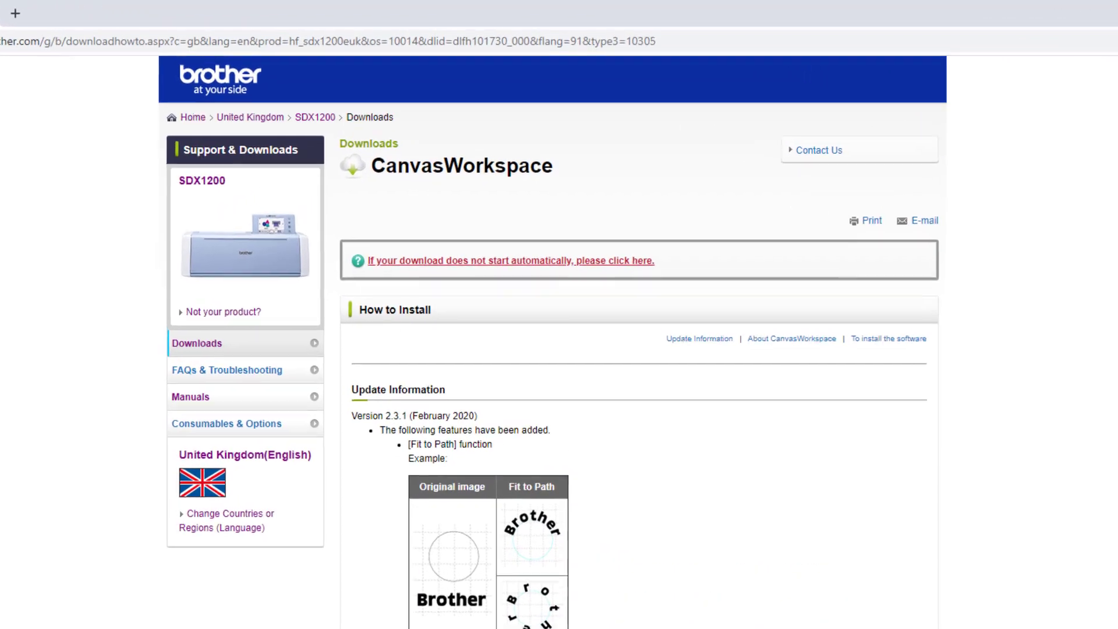
Scroll through the 2.3.1 release notes and supported file formats while the installer finishes downloading
{"action": "scroll", "coordinate": [552, 344], "scroll_direction": "down", "scroll_amount": 3}
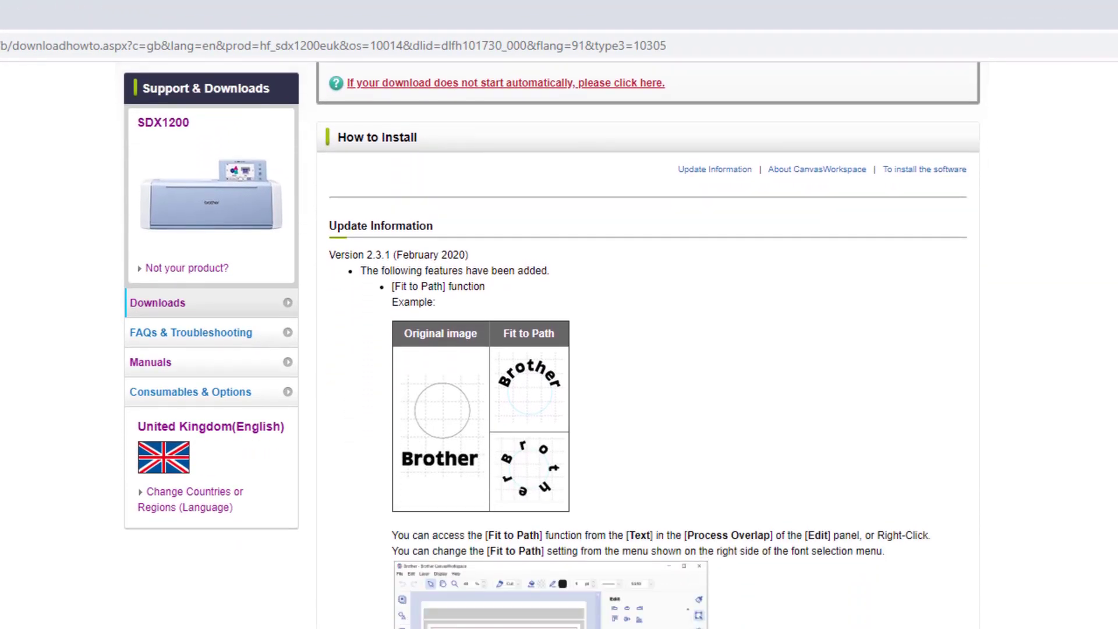
{"action": "scroll", "coordinate": [649, 344], "scroll_direction": "down", "scroll_amount": 3}
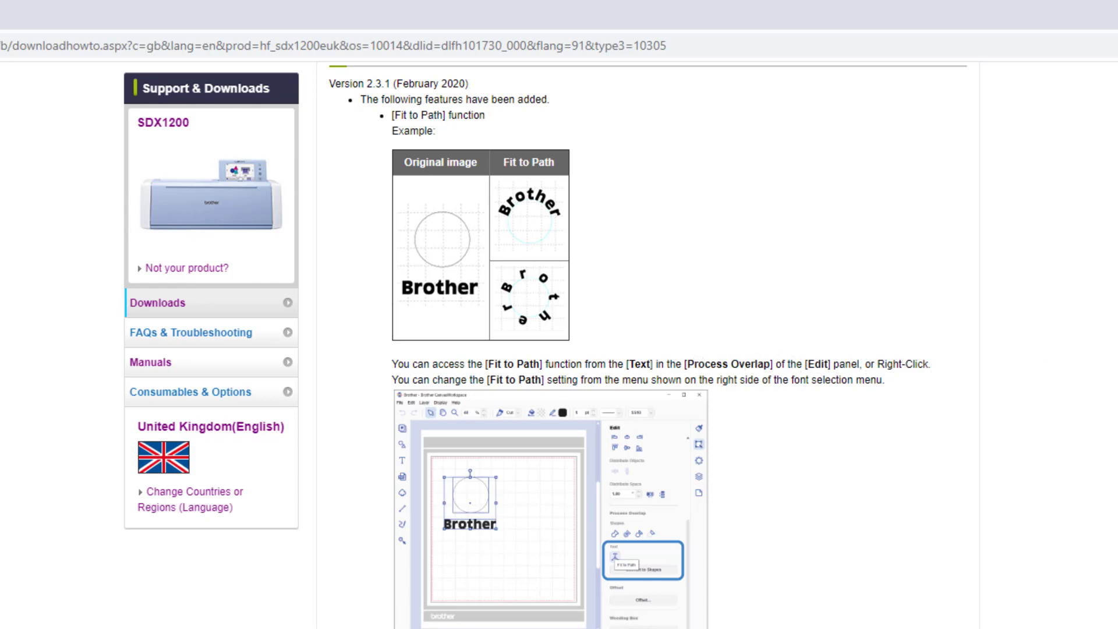
{"action": "scroll", "coordinate": [648, 347], "scroll_direction": "down", "scroll_amount": 4}
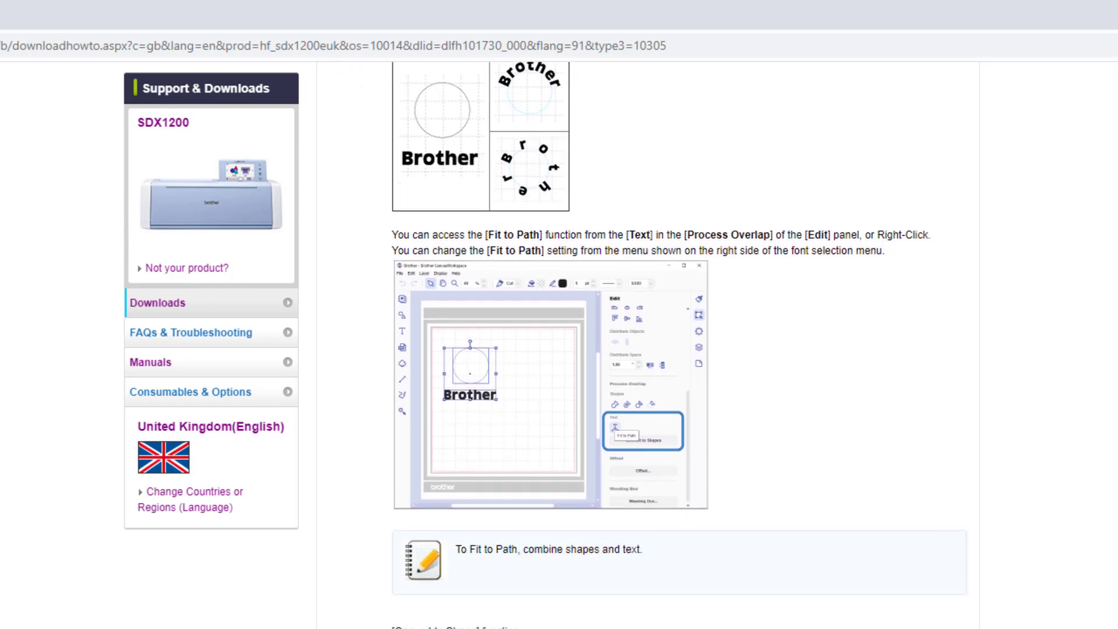
{"action": "scroll", "coordinate": [648, 347], "scroll_direction": "down", "scroll_amount": 1}
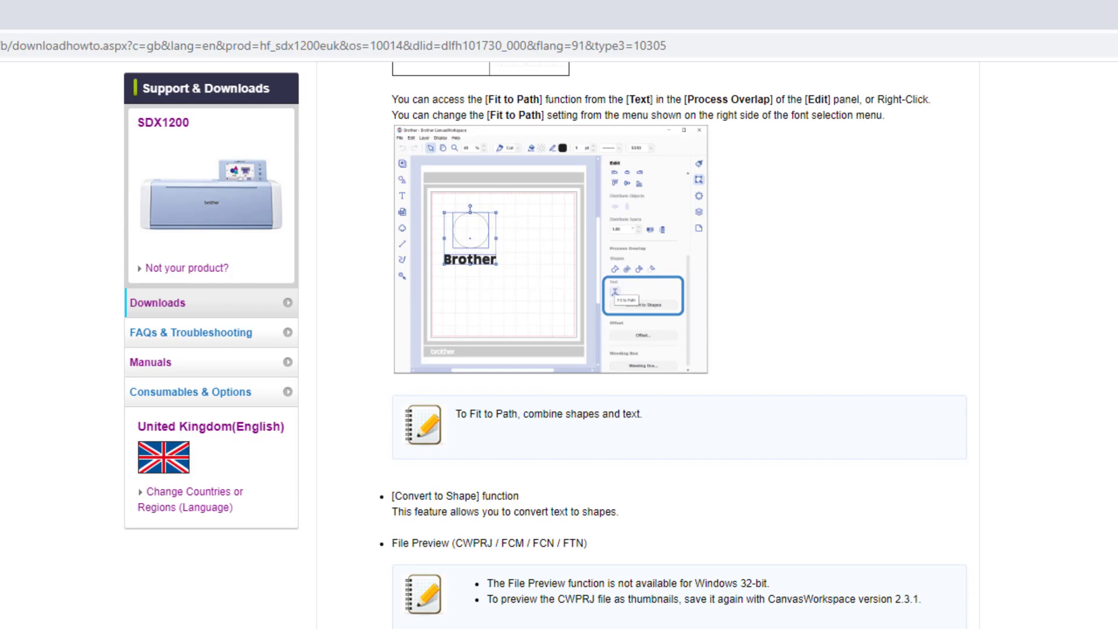
{"action": "scroll", "coordinate": [680, 344], "scroll_direction": "down", "scroll_amount": 5}
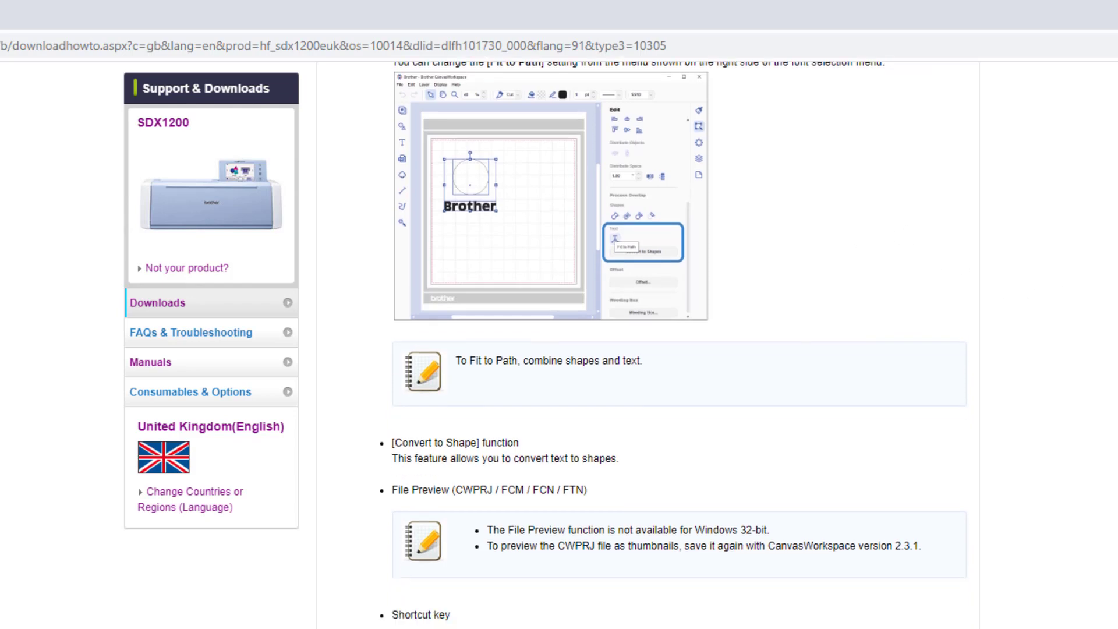
{"action": "scroll", "coordinate": [673, 345], "scroll_direction": "down", "scroll_amount": 2}
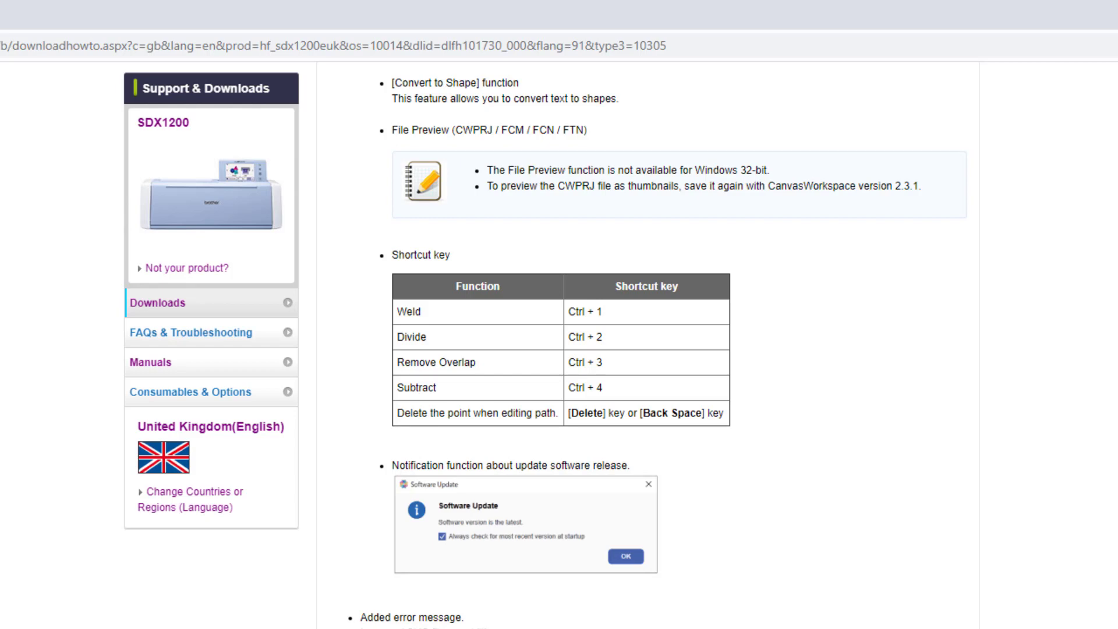
{"action": "scroll", "coordinate": [658, 349], "scroll_direction": "down", "scroll_amount": 2}
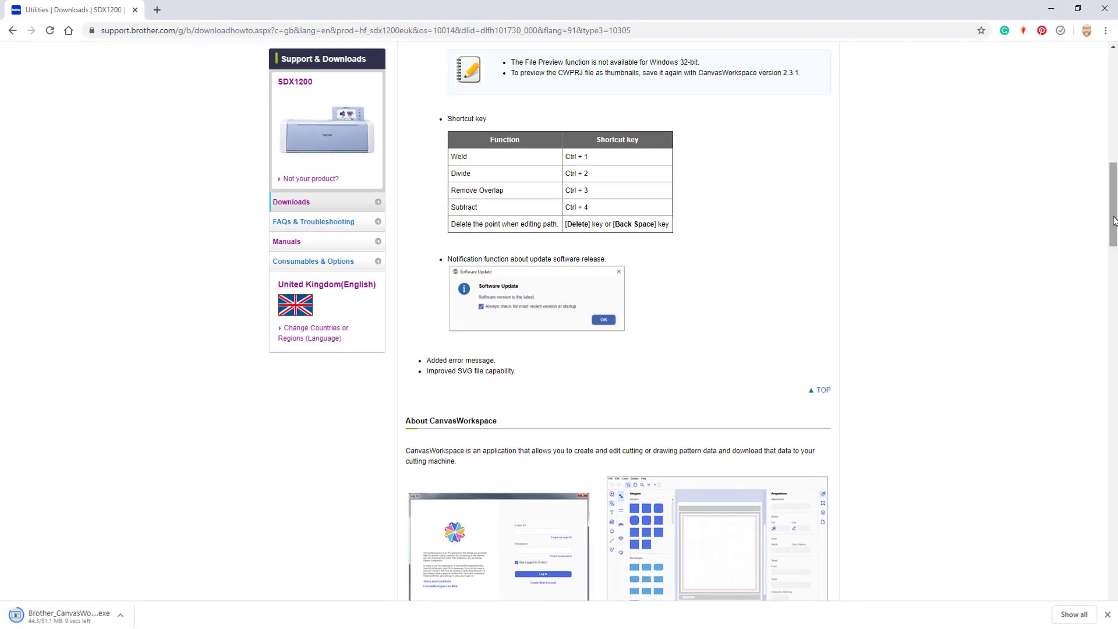
{"action": "left_click_drag", "start_coordinate": [1114, 220], "coordinate": [1113, 234]}
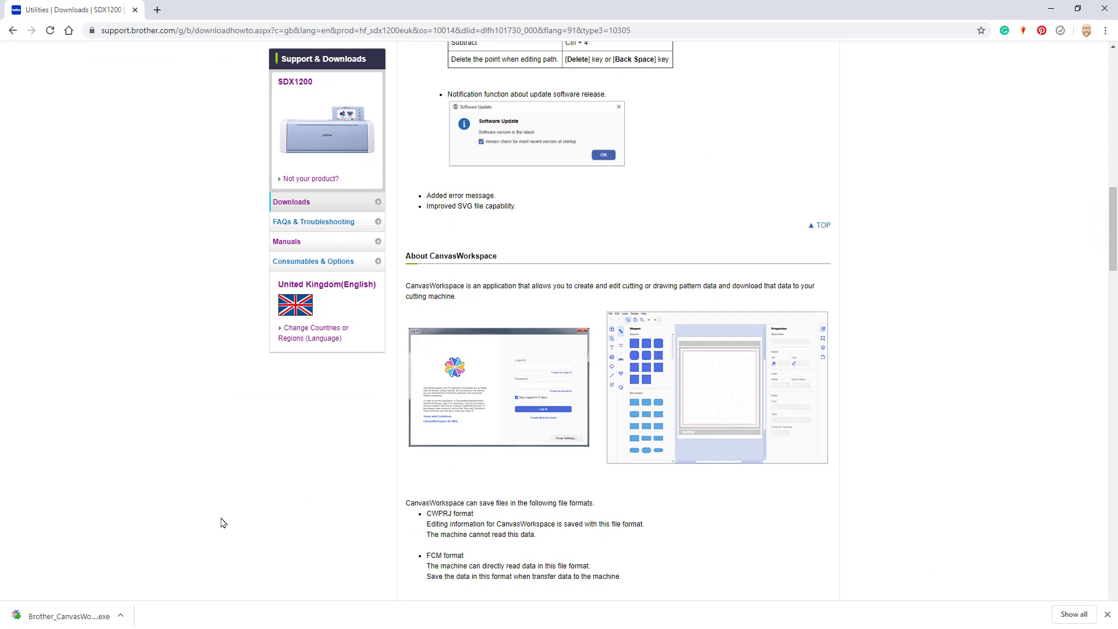
Run the downloaded installer, install CanvasWorkspace, and untick 'Launch Brother CanvasWorkspace' on the final page
{"action": "left_click", "coordinate": [120, 616]}
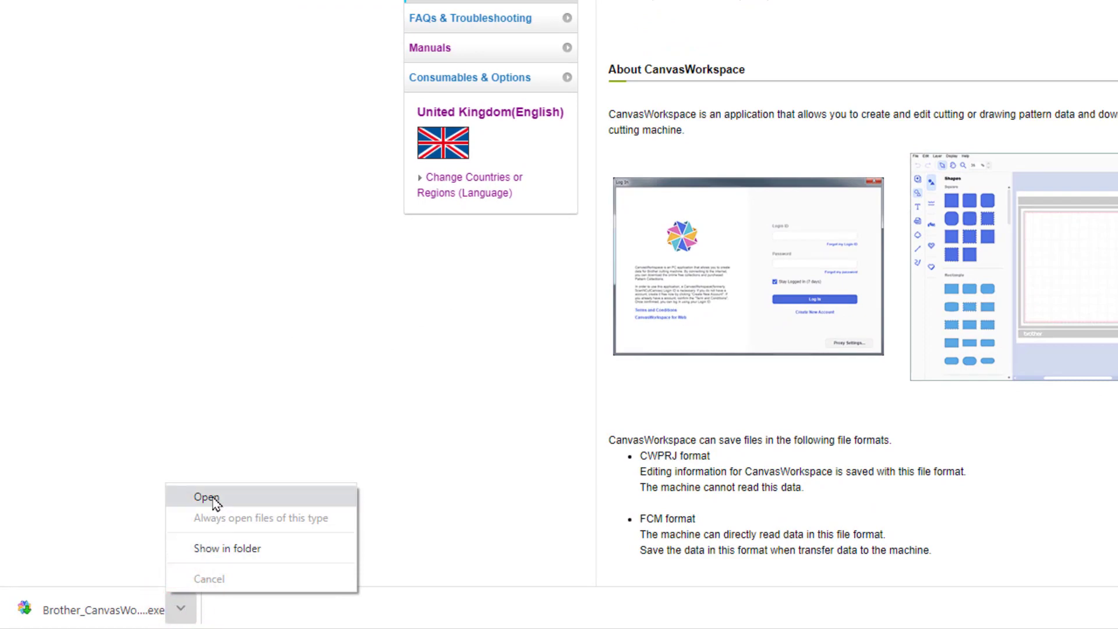
{"action": "left_click", "coordinate": [212, 500]}
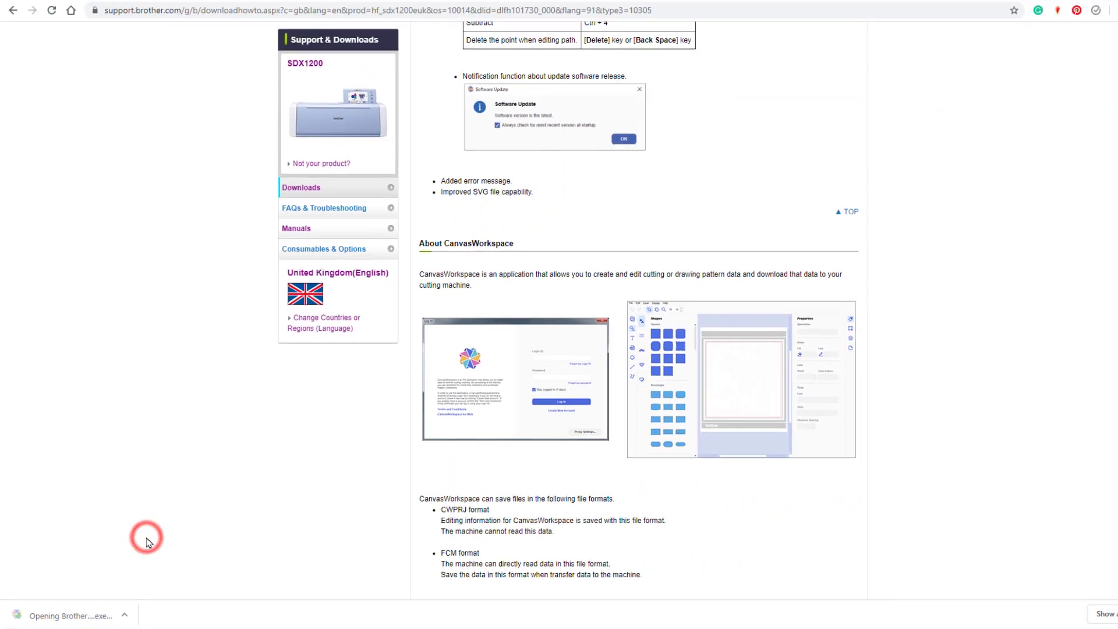
{"action": "scroll", "coordinate": [149, 535], "scroll_direction": "down", "scroll_amount": 2}
{"action": "left_click_drag", "start_coordinate": [924, 179], "coordinate": [610, 180]}
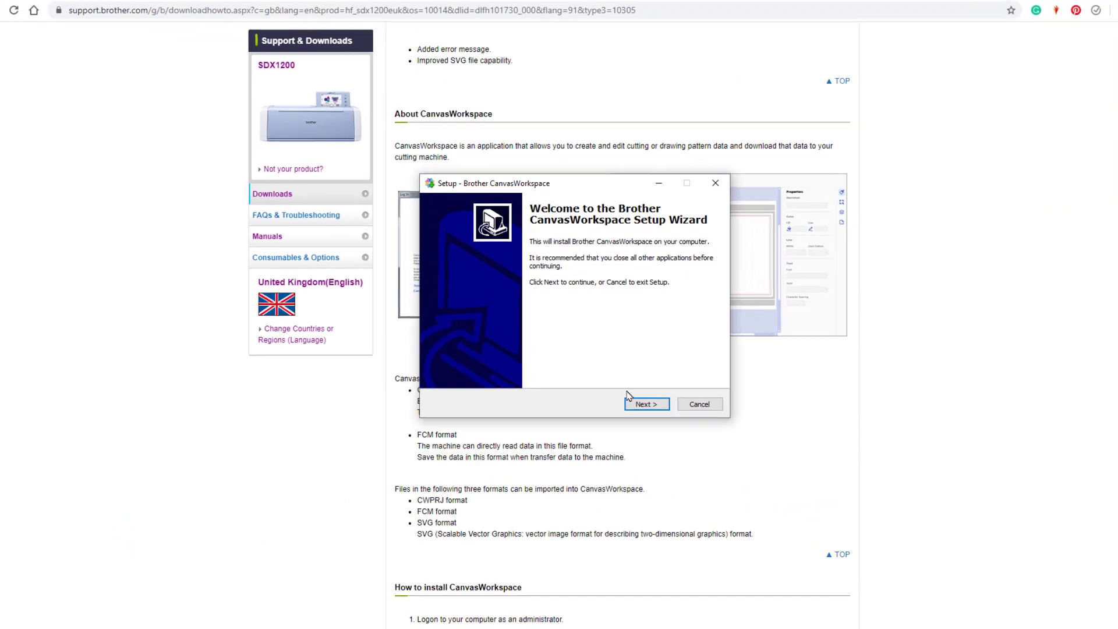
{"action": "left_click", "coordinate": [637, 399]}
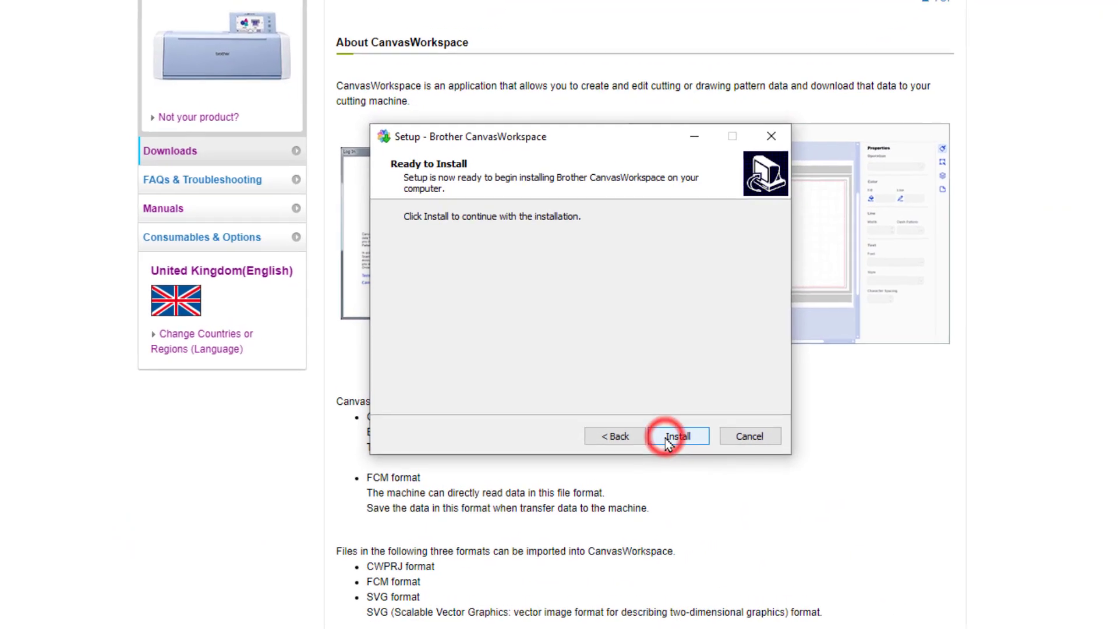
{"action": "left_click", "coordinate": [667, 441]}
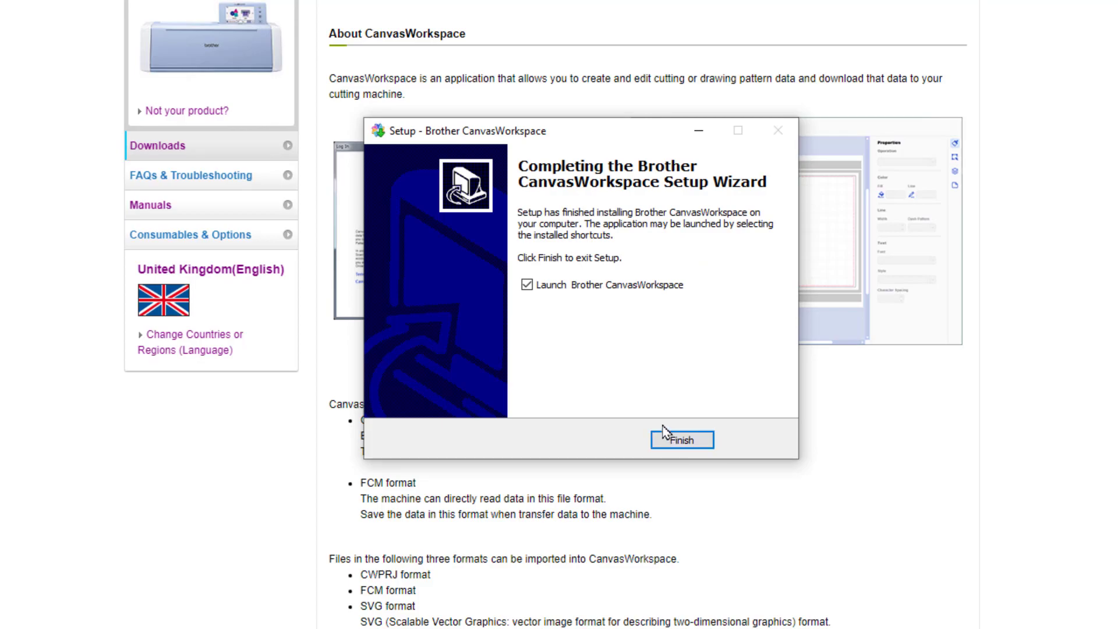
{"action": "left_click", "coordinate": [527, 285]}
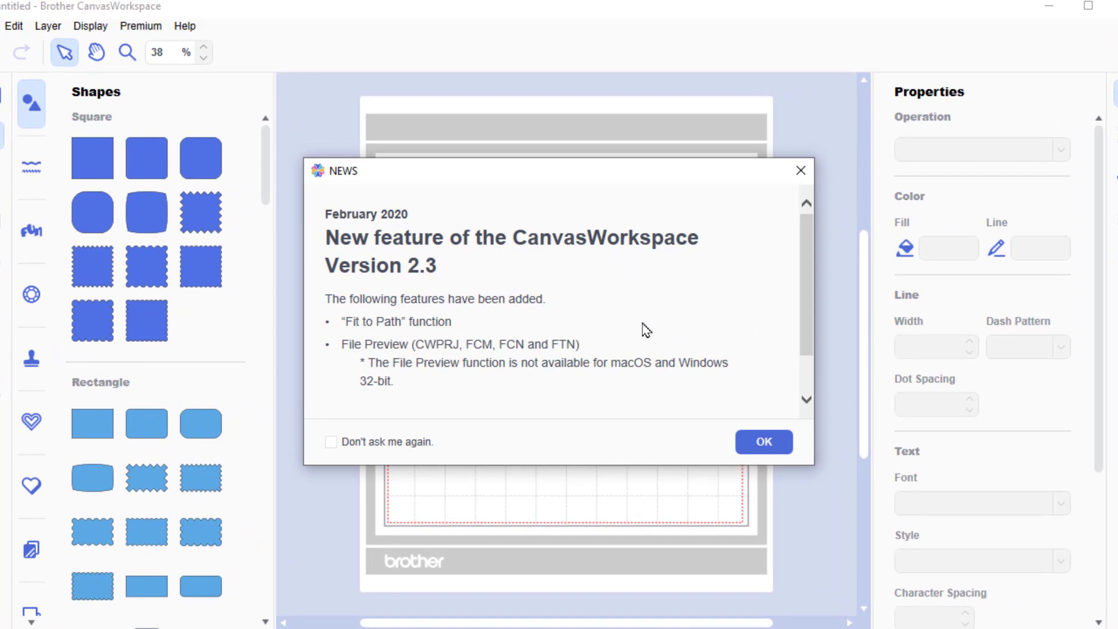
Scroll through the version 2.3 Fit to Path and File Preview news, then close it
{"action": "left_click_drag", "start_coordinate": [811, 317], "coordinate": [809, 377]}
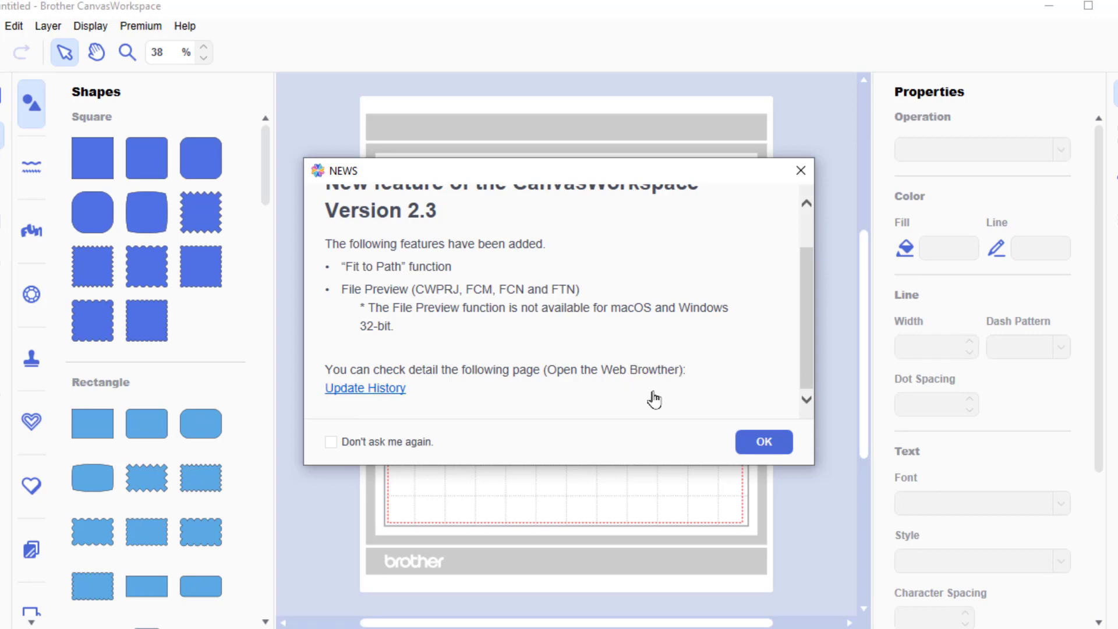
{"action": "left_click", "coordinate": [759, 438]}
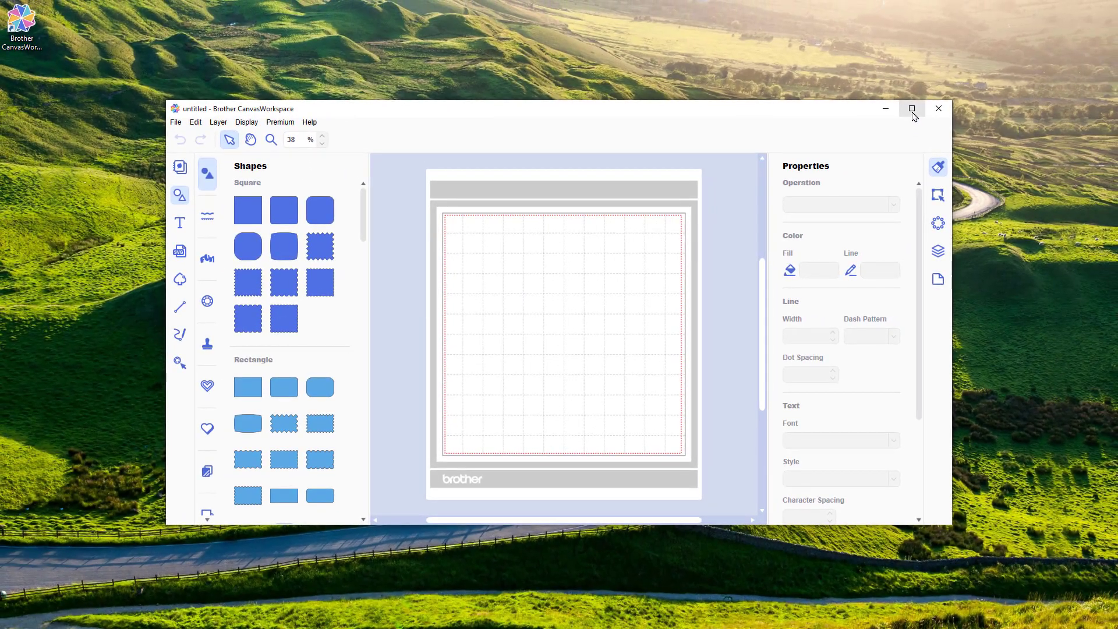
Maximize the window and show the About box confirming version 2.3.1
{"action": "left_click", "coordinate": [912, 109]}
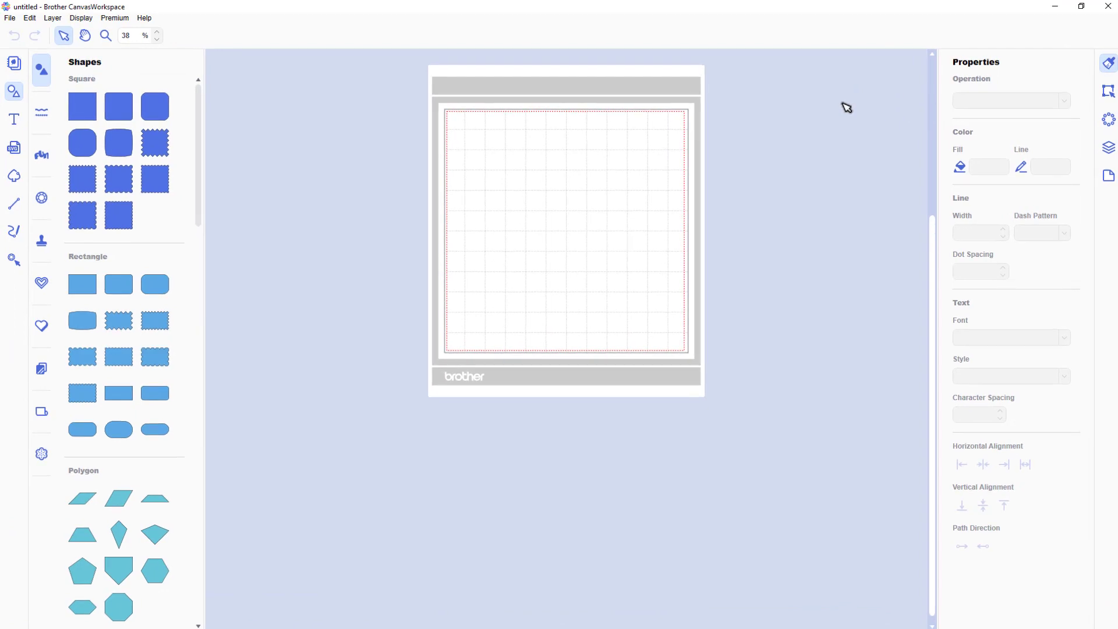
{"action": "left_click", "coordinate": [140, 20]}
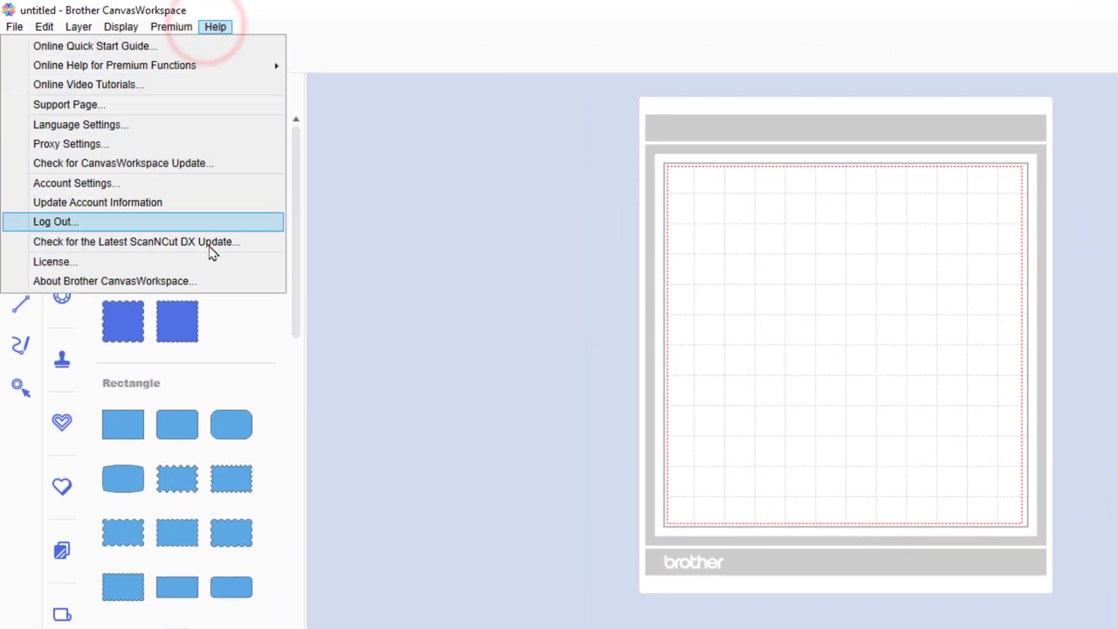
{"action": "left_click", "coordinate": [208, 284]}
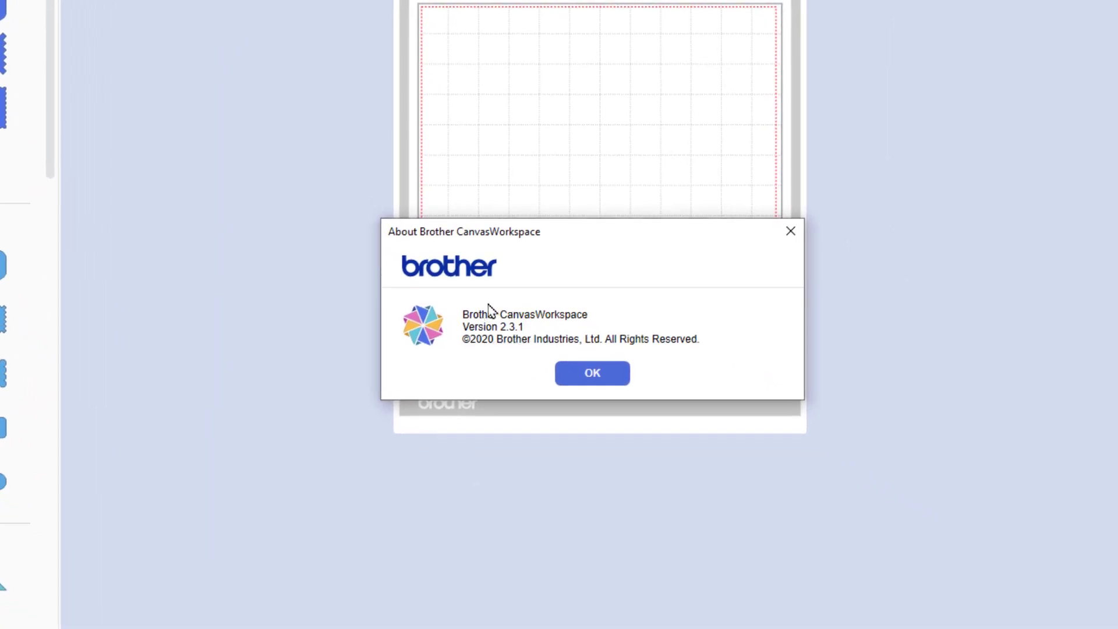
Close the About box and zoom the view to the mat size
{"action": "left_click", "coordinate": [582, 372]}
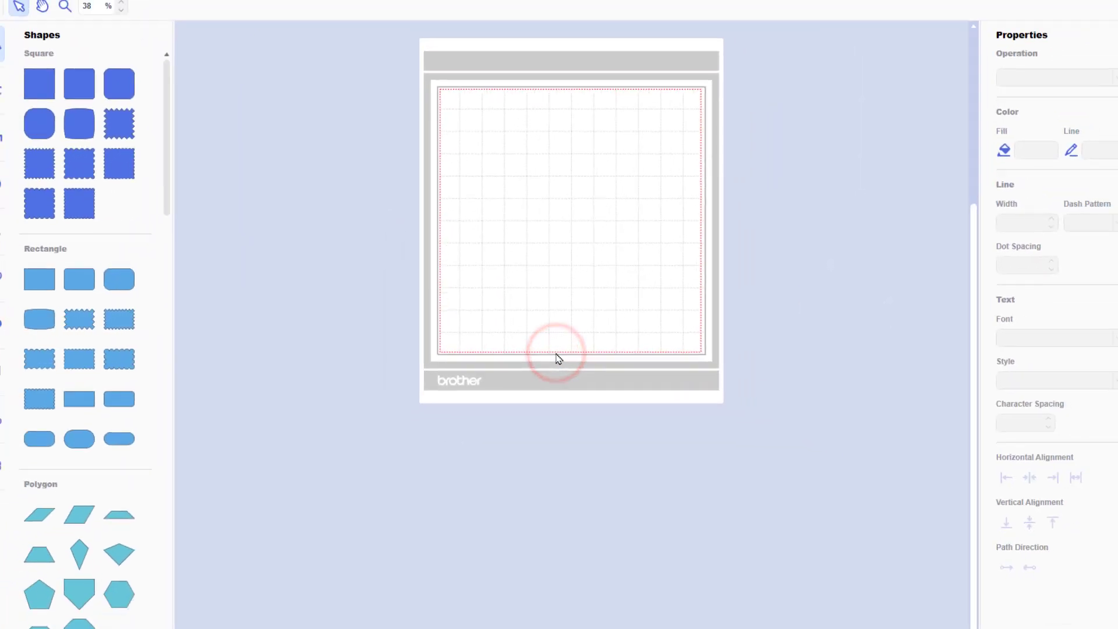
{"action": "left_click", "coordinate": [85, 19]}
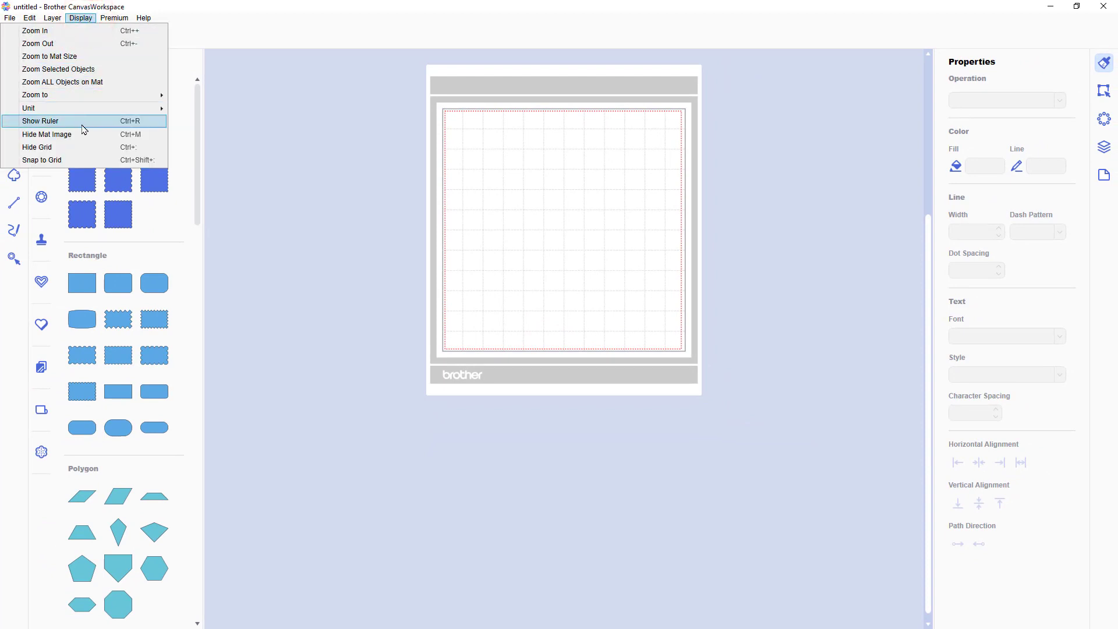
{"action": "left_click", "coordinate": [74, 57]}
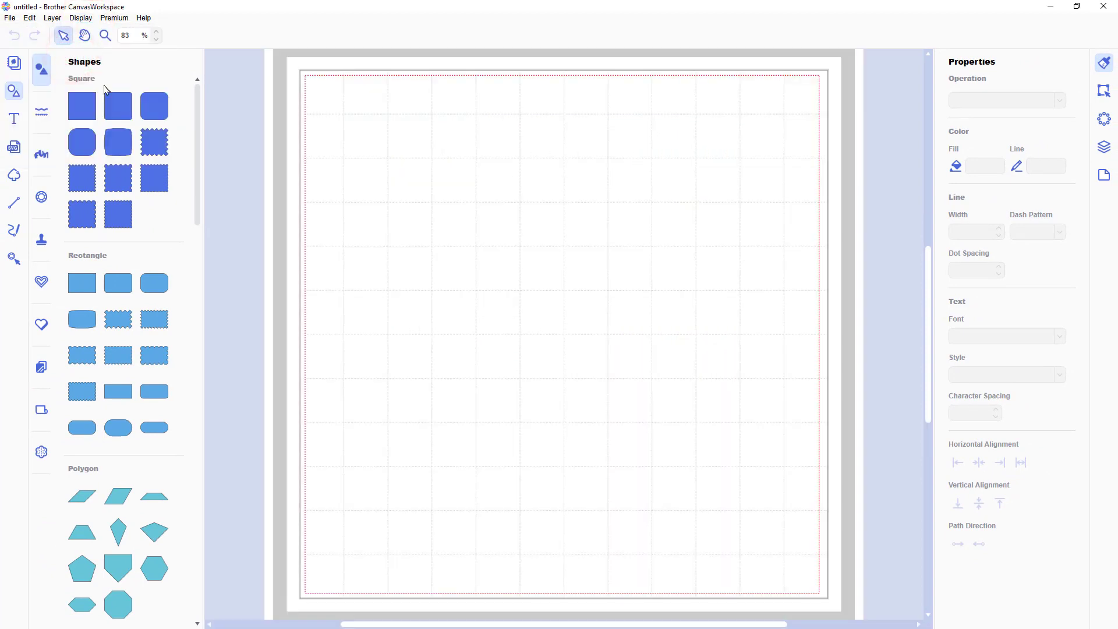
{"action": "left_click", "coordinate": [550, 283]}
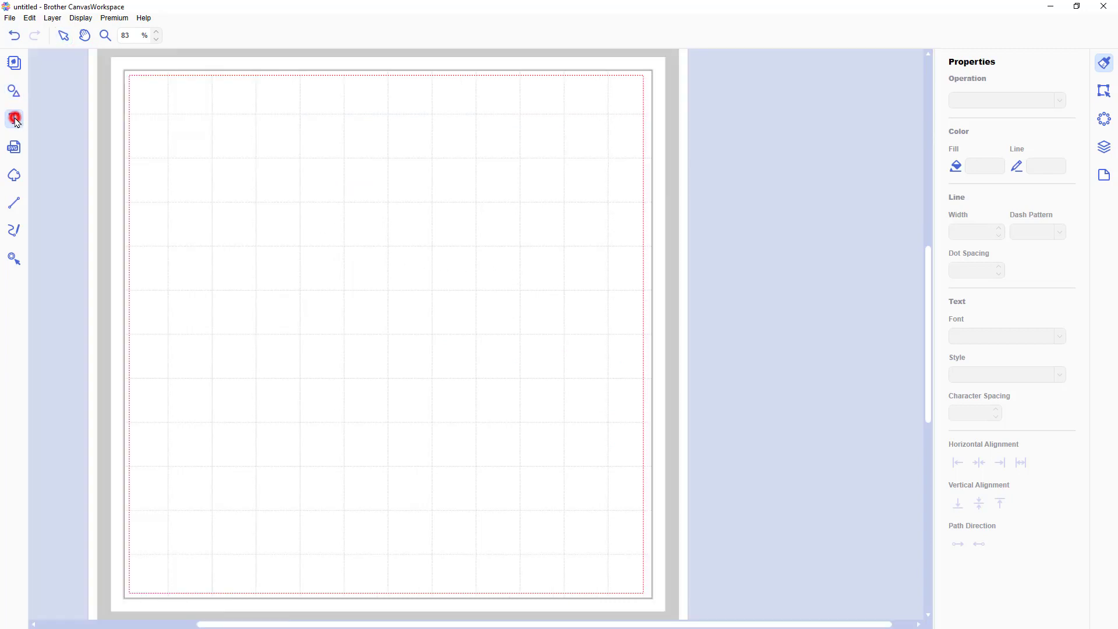
Add the text 'text on a path' on the mat's upper left
{"action": "left_click", "coordinate": [14, 119]}
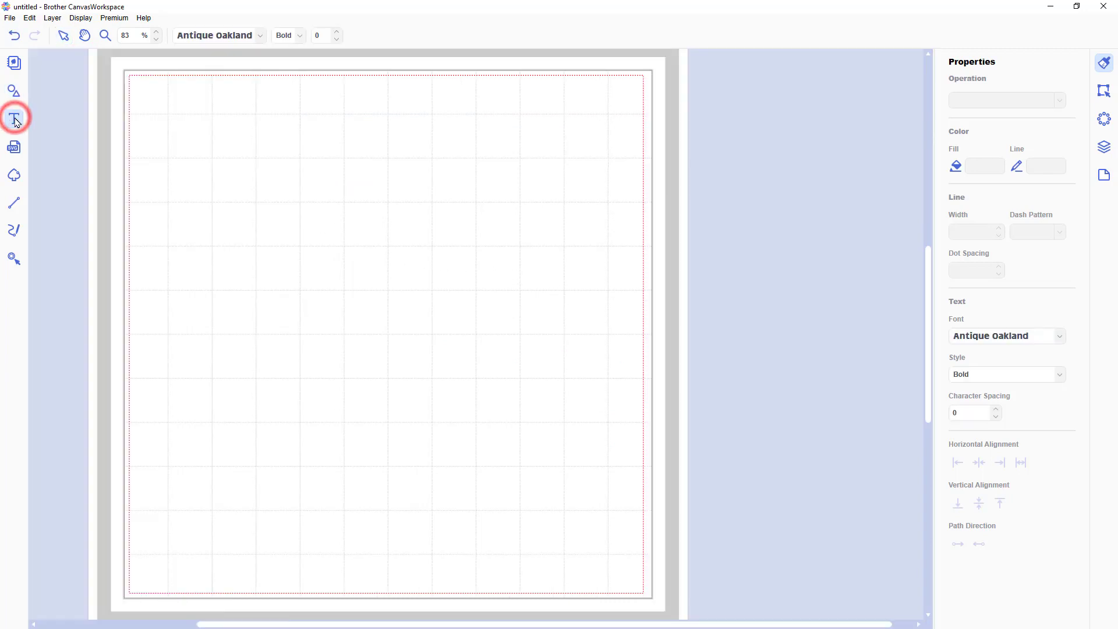
{"action": "left_click", "coordinate": [198, 168]}
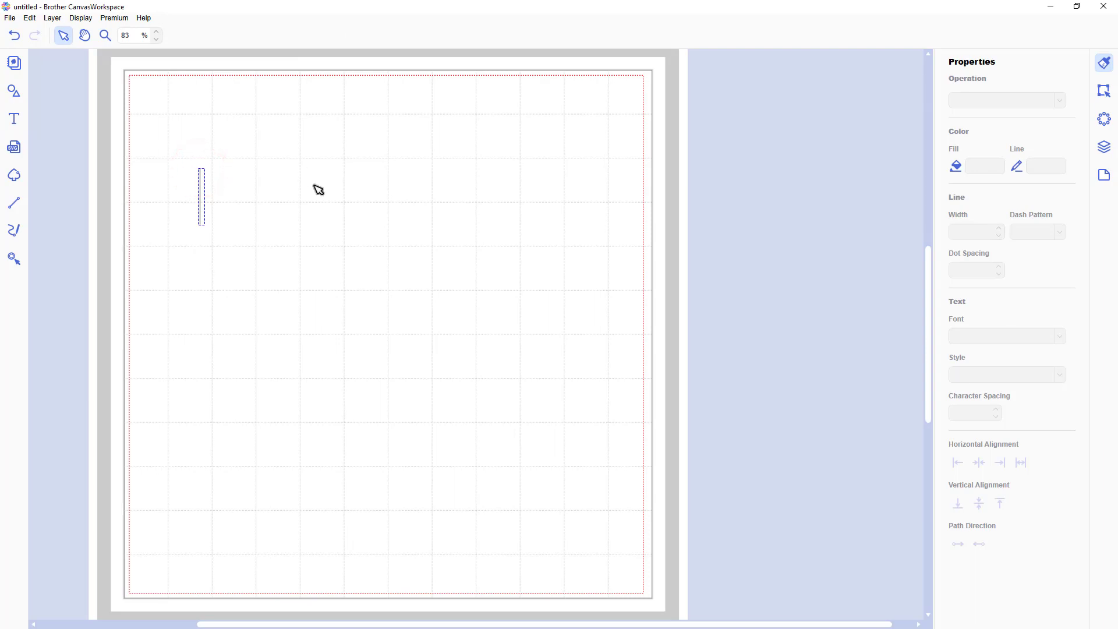
{"action": "type", "text": "text"}
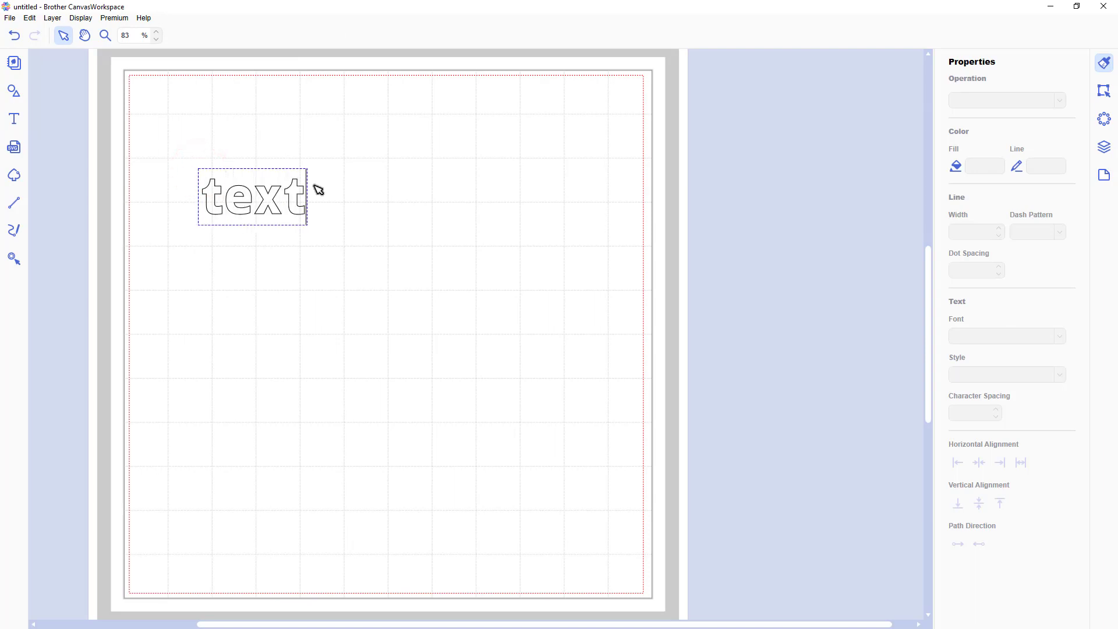
{"action": "type", "text": " on a"}
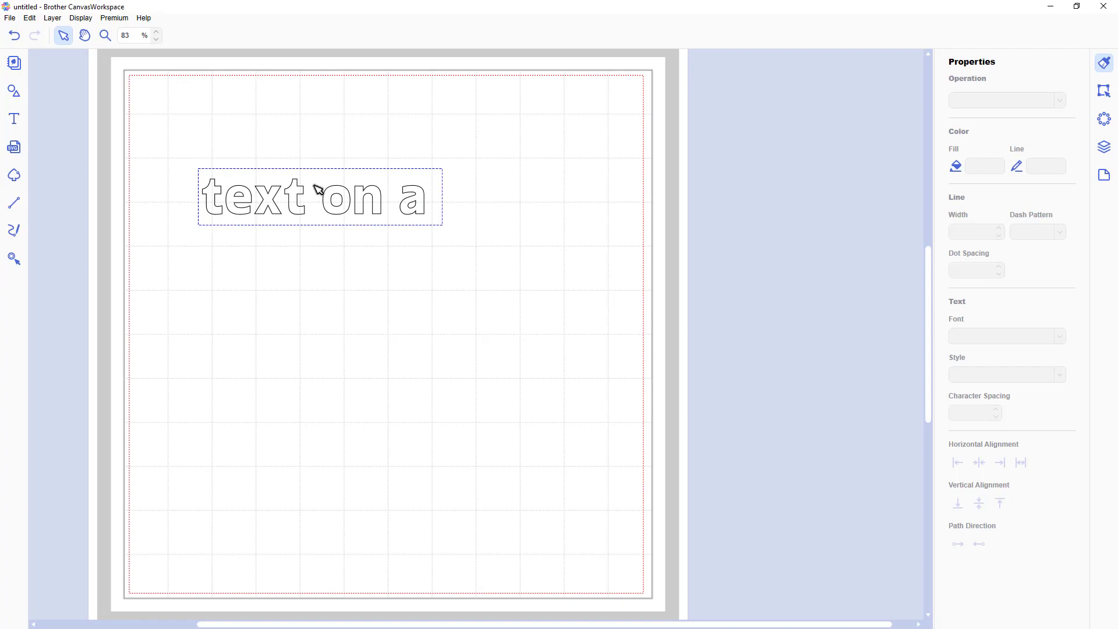
{"action": "type", "text": " path"}
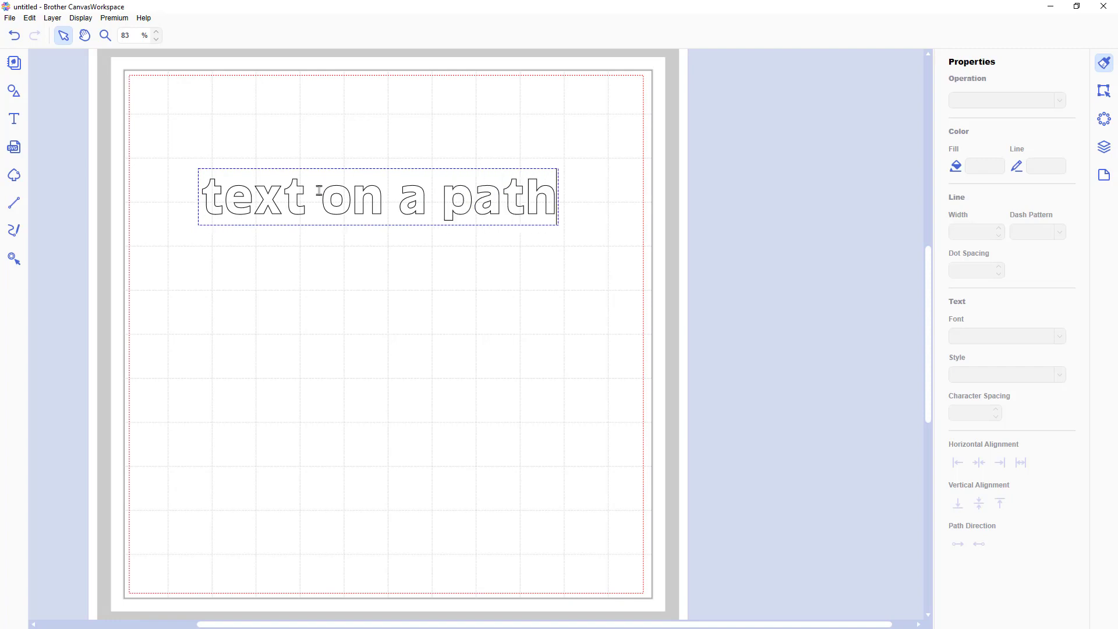
{"action": "left_click", "coordinate": [19, 94]}
Place a plain circle from Shapes on the mat below the text
{"action": "scroll", "coordinate": [149, 315], "scroll_direction": "down", "scroll_amount": 5}
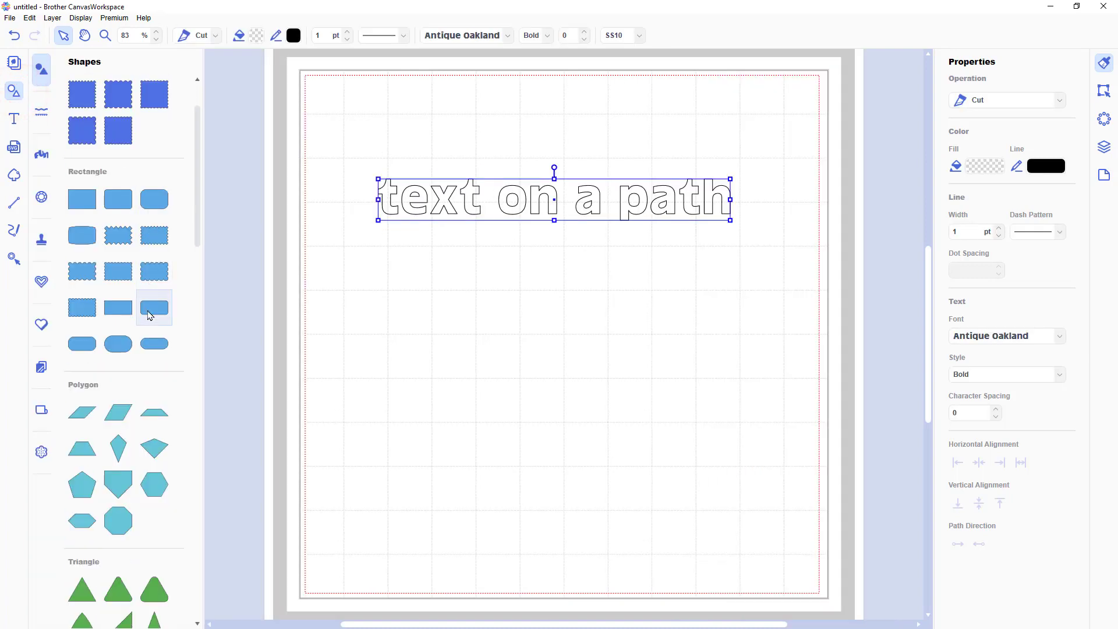
{"action": "scroll", "coordinate": [150, 315], "scroll_direction": "down", "scroll_amount": 9}
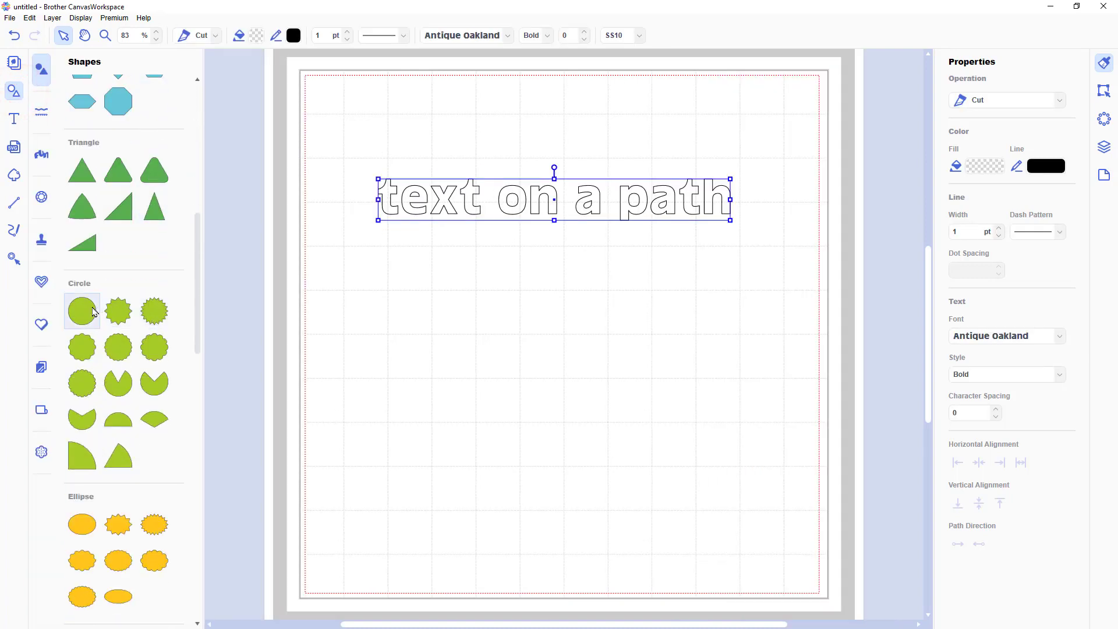
{"action": "left_click_drag", "start_coordinate": [84, 315], "coordinate": [401, 309]}
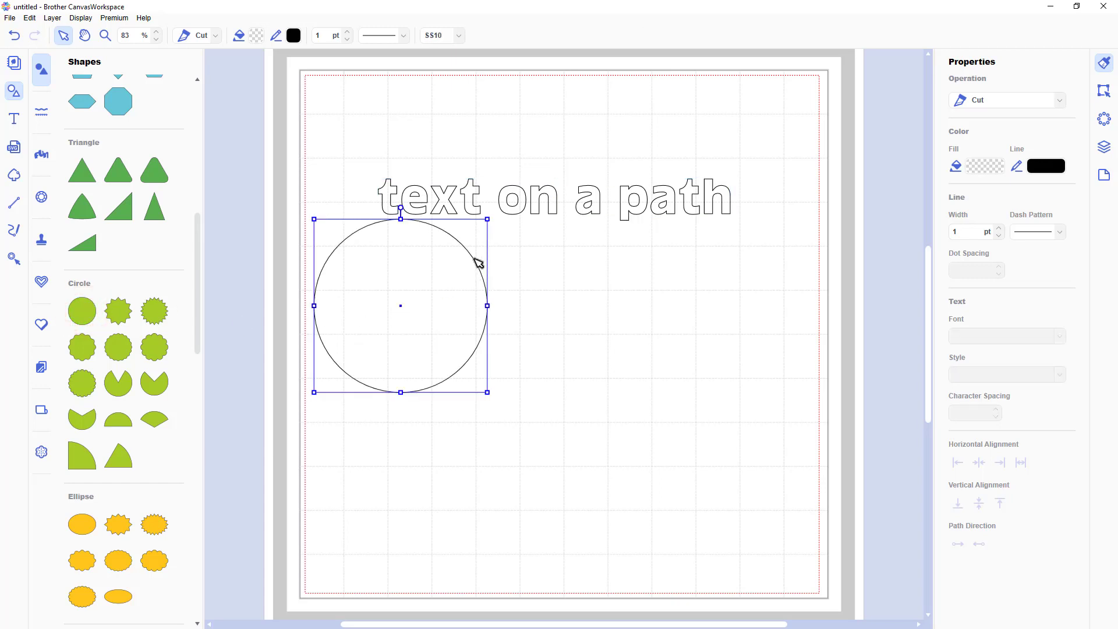
{"action": "left_click_drag", "start_coordinate": [480, 266], "coordinate": [635, 334]}
Fill both the text and the circle pink (#F06B79)
{"action": "left_click_drag", "start_coordinate": [463, 147], "coordinate": [599, 337]}
{"action": "left_click", "coordinate": [258, 37]}
{"action": "left_click", "coordinate": [416, 279]}
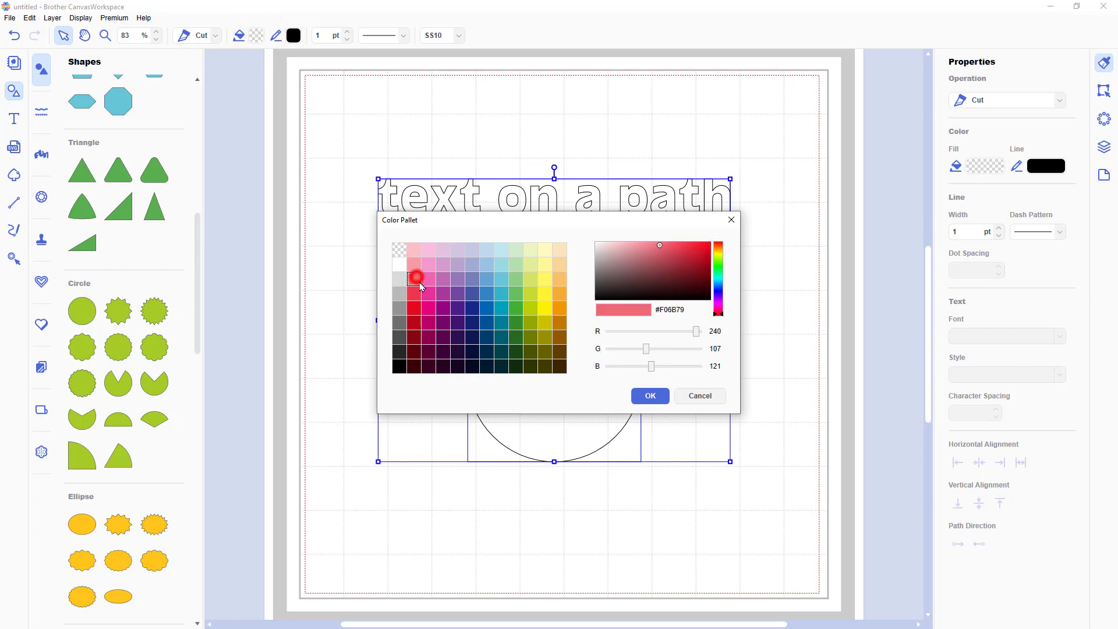
{"action": "left_click", "coordinate": [660, 398]}
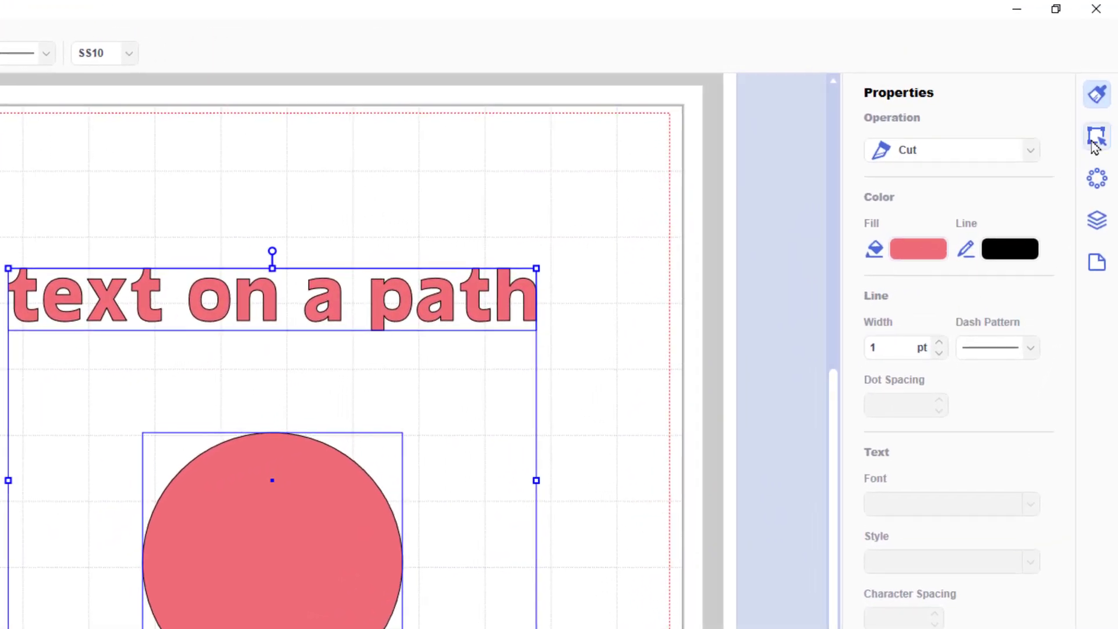
Apply Fit to Path so the pink text wraps around the circle as a 5.34 × 4.58 ring
{"action": "left_click", "coordinate": [1095, 137]}
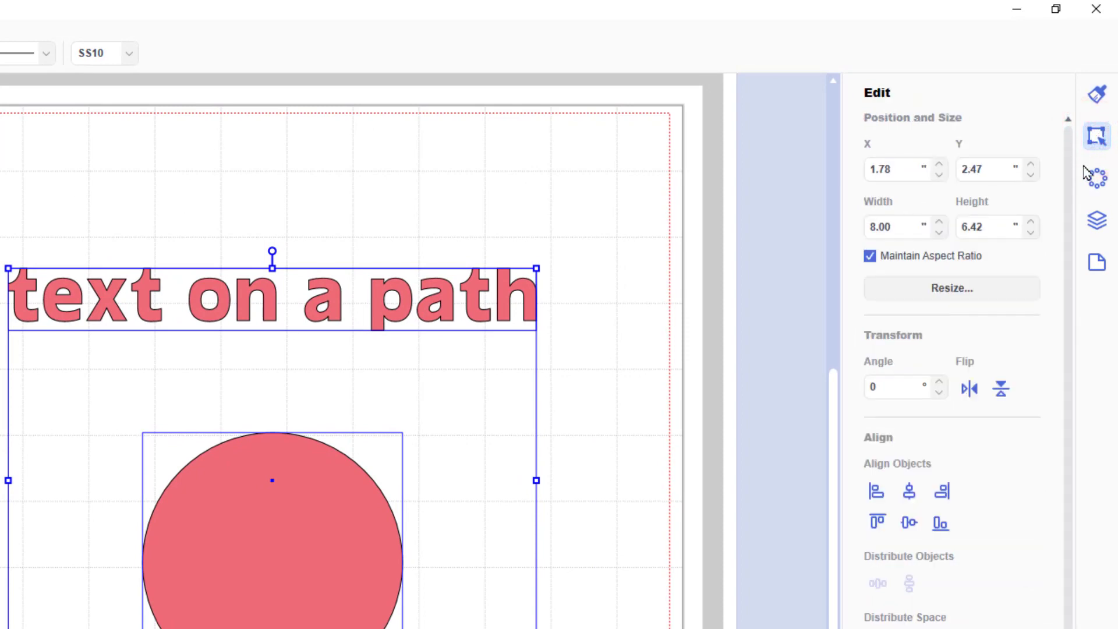
{"action": "left_click", "coordinate": [1069, 186]}
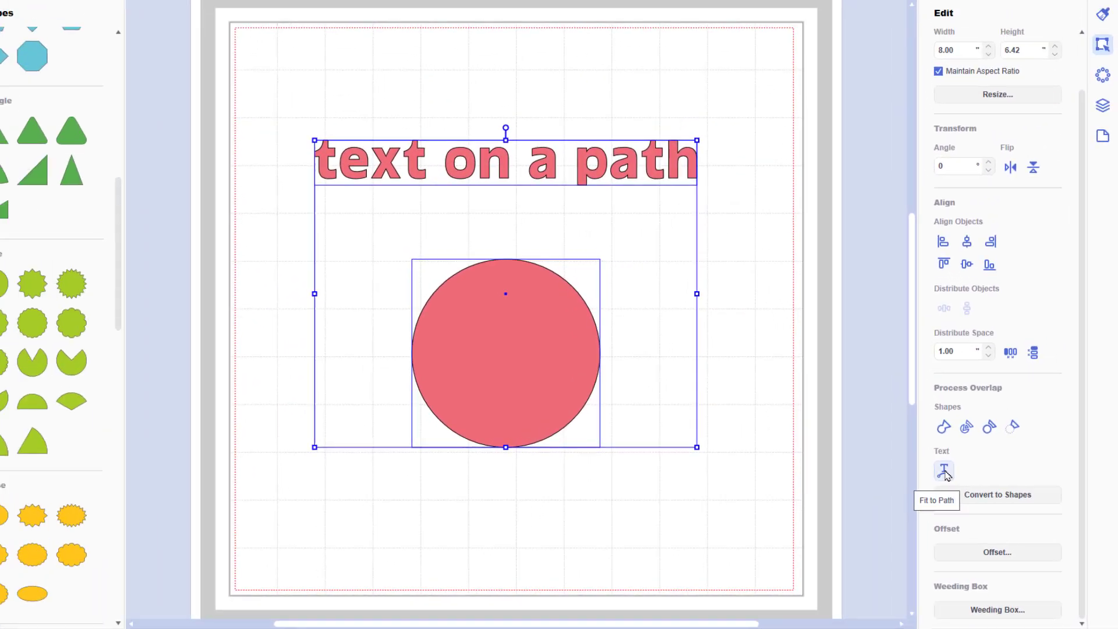
{"action": "left_click", "coordinate": [877, 410]}
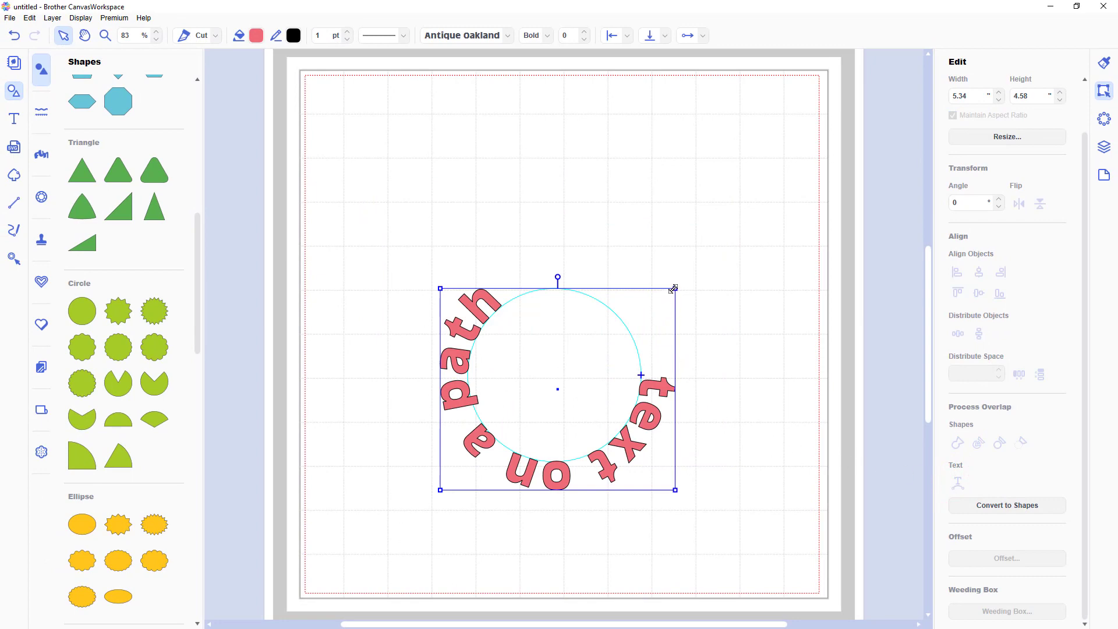
Enlarge the circle text to about 8.17 × 7.02, move it up-left, and slide its start over the top
{"action": "left_click_drag", "start_coordinate": [674, 288], "coordinate": [800, 128]}
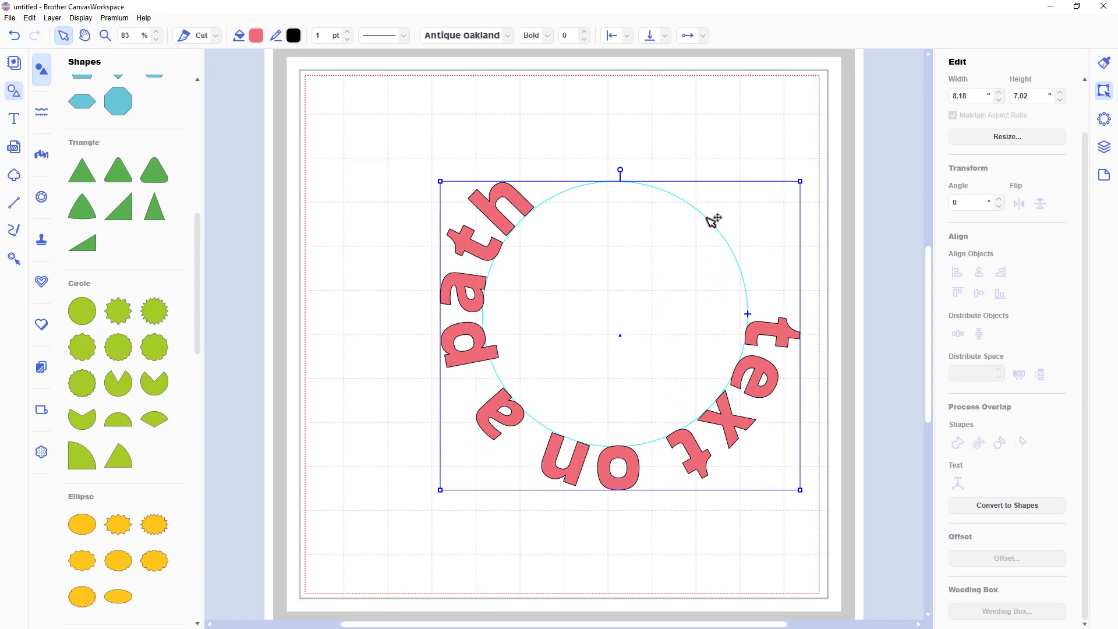
{"action": "left_click_drag", "start_coordinate": [711, 220], "coordinate": [656, 201]}
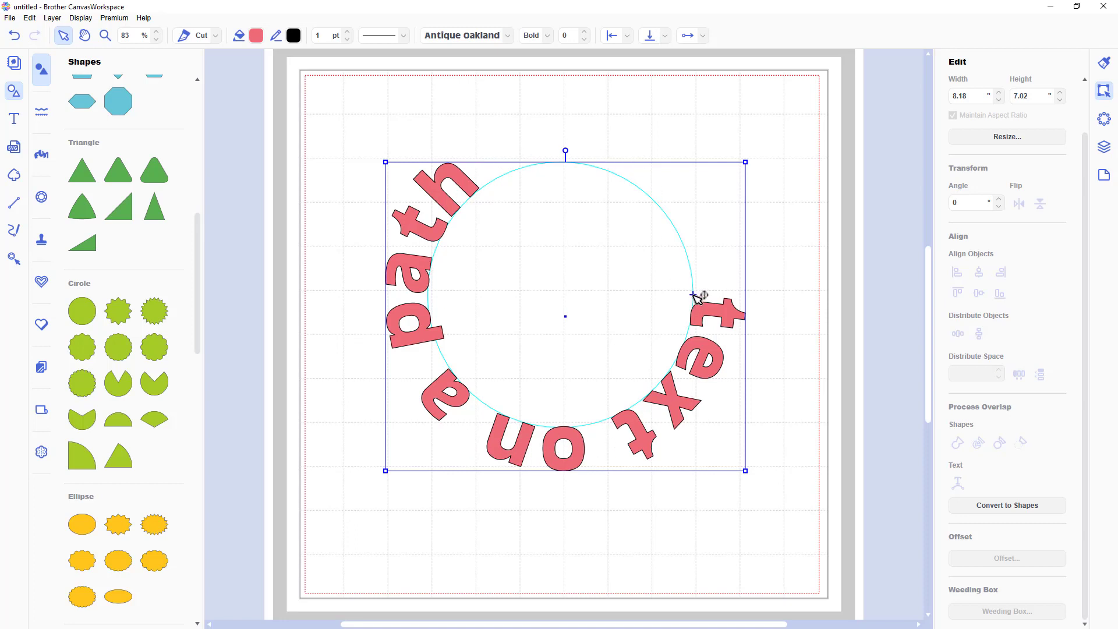
{"action": "left_click_drag", "start_coordinate": [693, 294], "coordinate": [473, 294]}
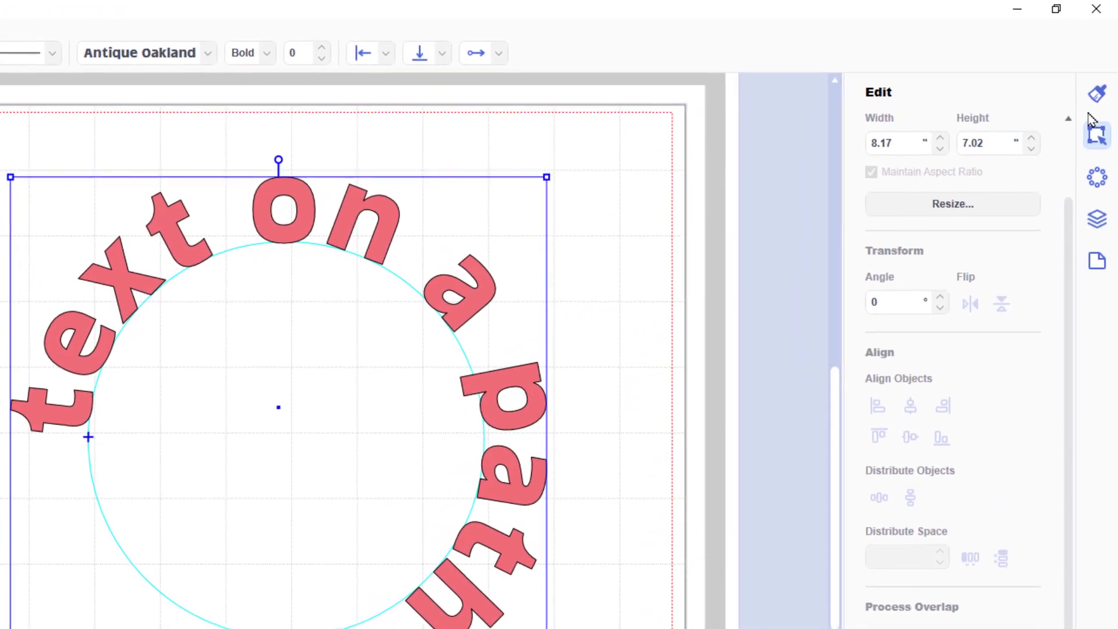
Try Center, Right, Center, Left and Distribute alignment on the circle text, then undo back to straight text
{"action": "left_click", "coordinate": [1094, 103]}
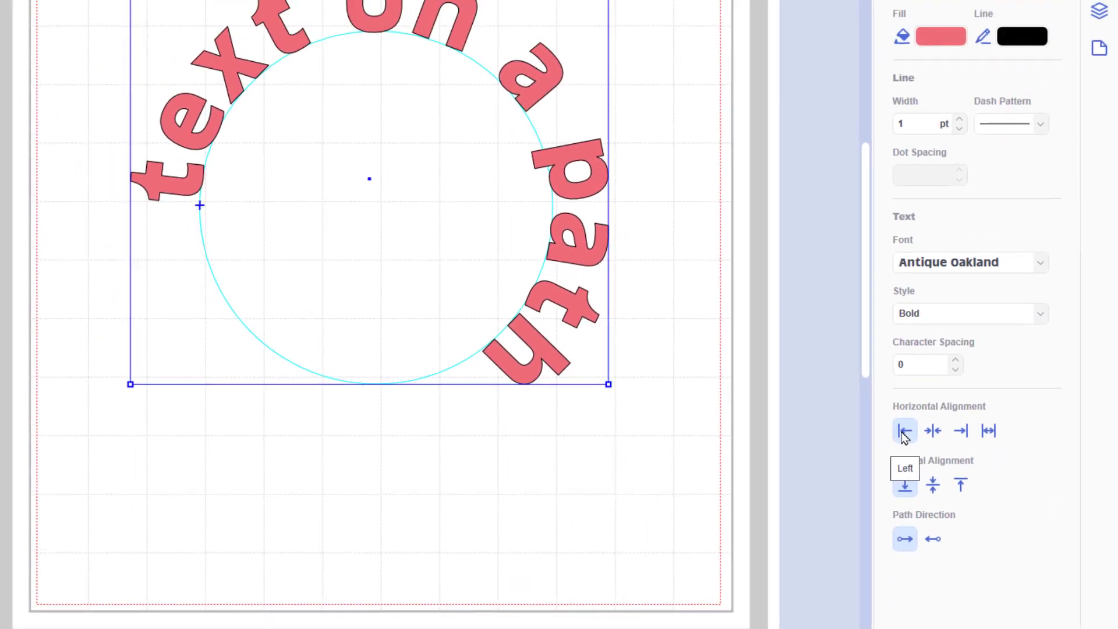
{"action": "left_click", "coordinate": [944, 454]}
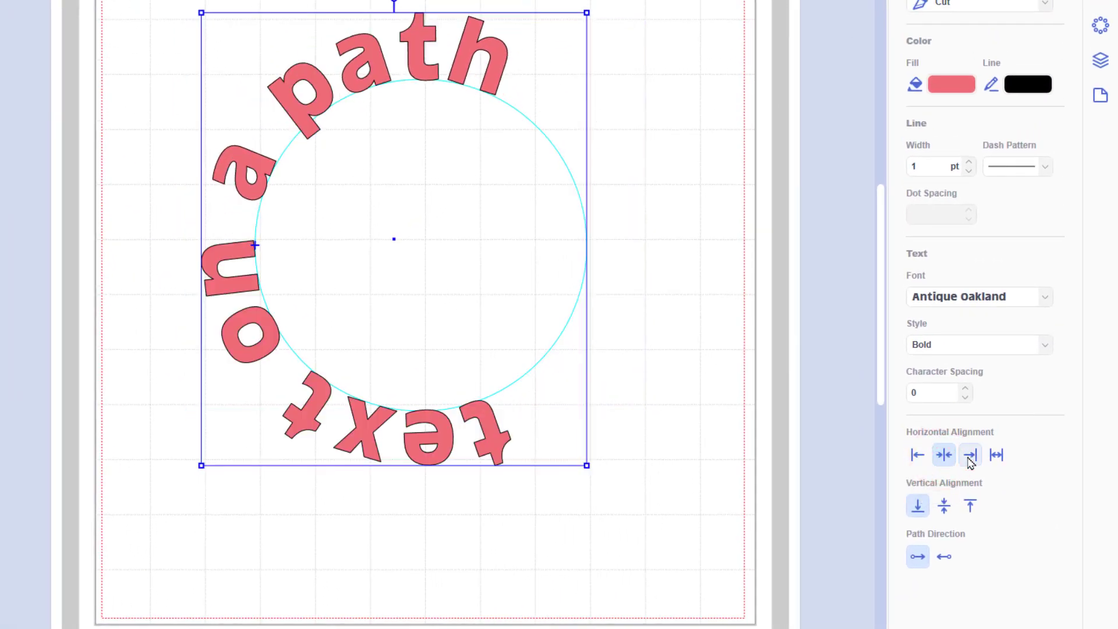
{"action": "left_click", "coordinate": [970, 457]}
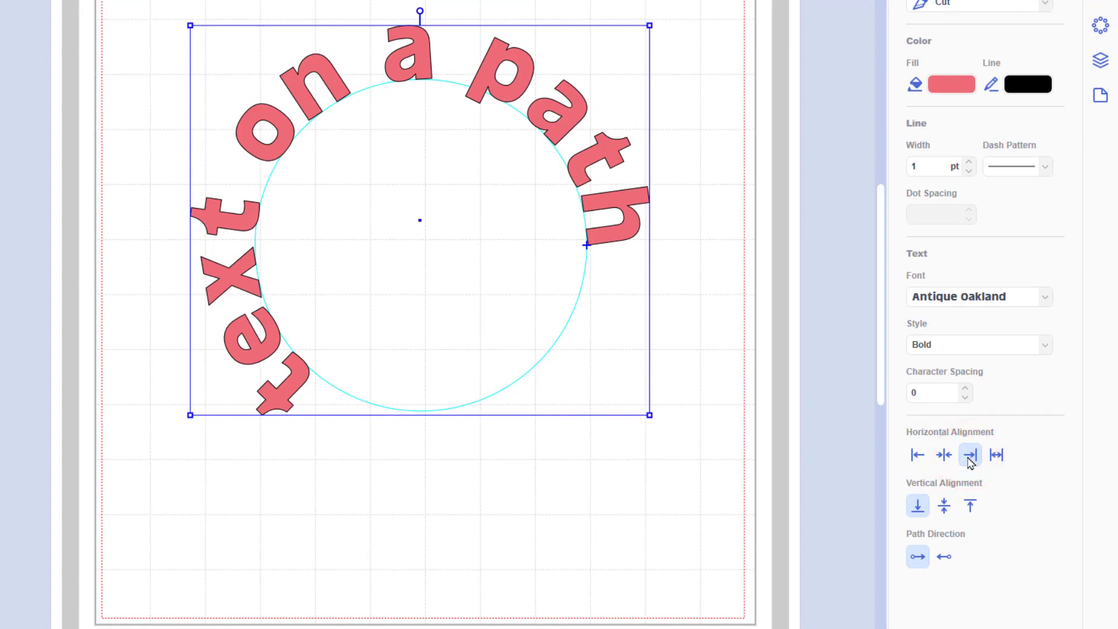
{"action": "left_click", "coordinate": [933, 459]}
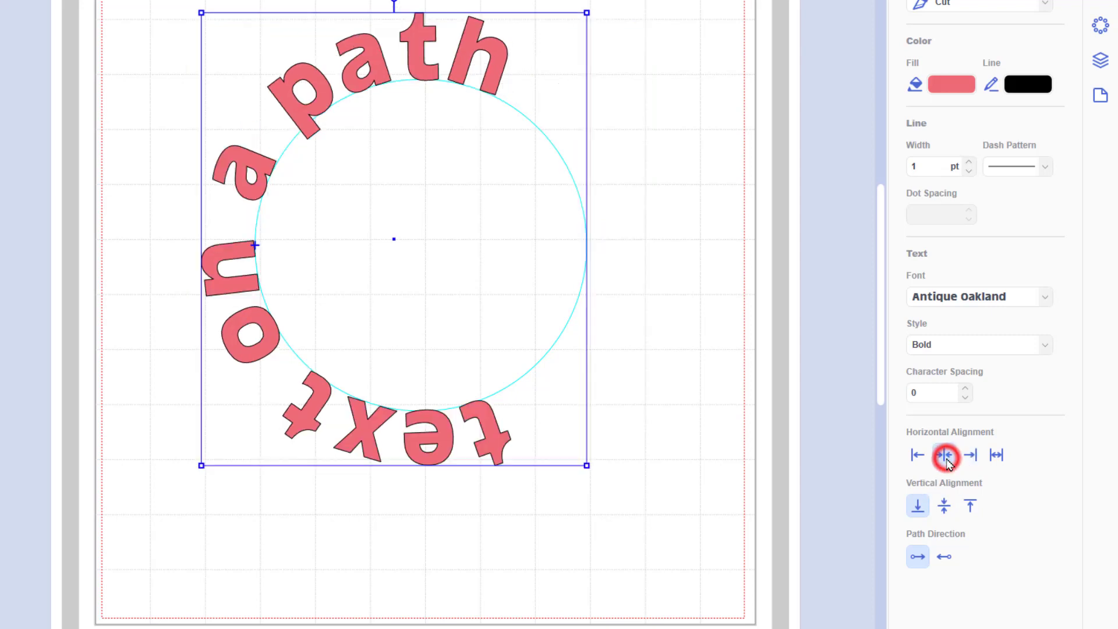
{"action": "left_click", "coordinate": [920, 460]}
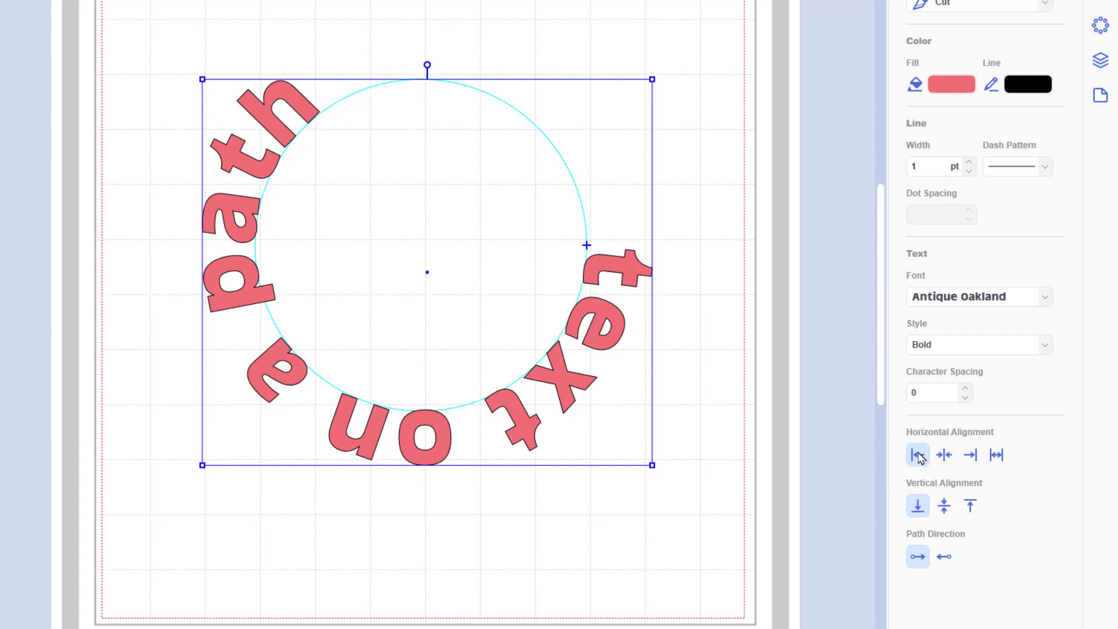
{"action": "left_click", "coordinate": [998, 457]}
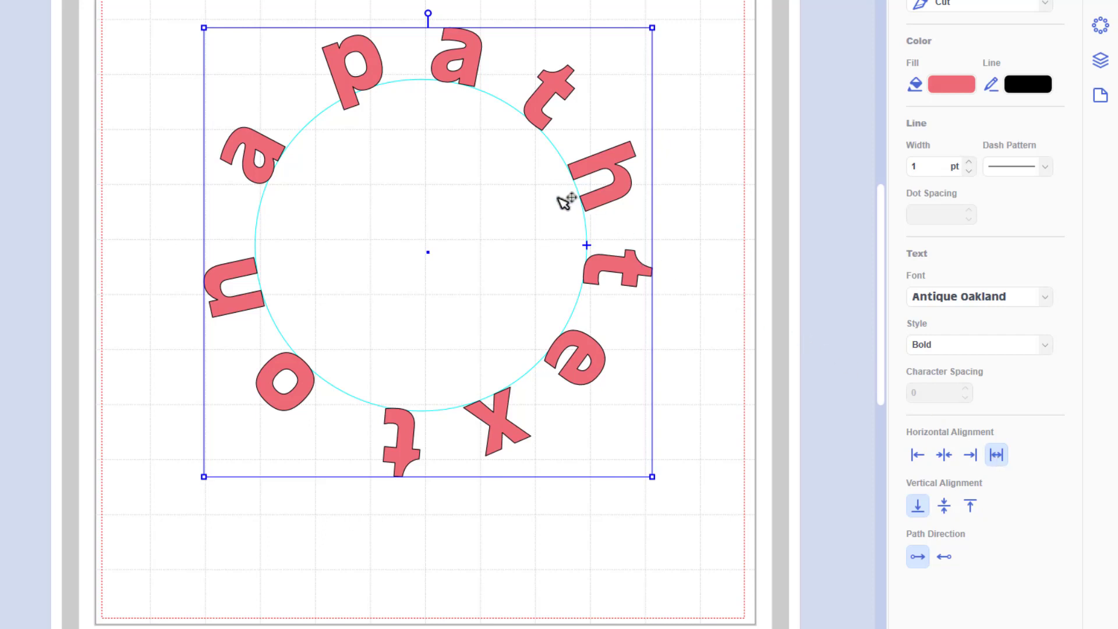
{"action": "key", "text": "ctrl+z"}
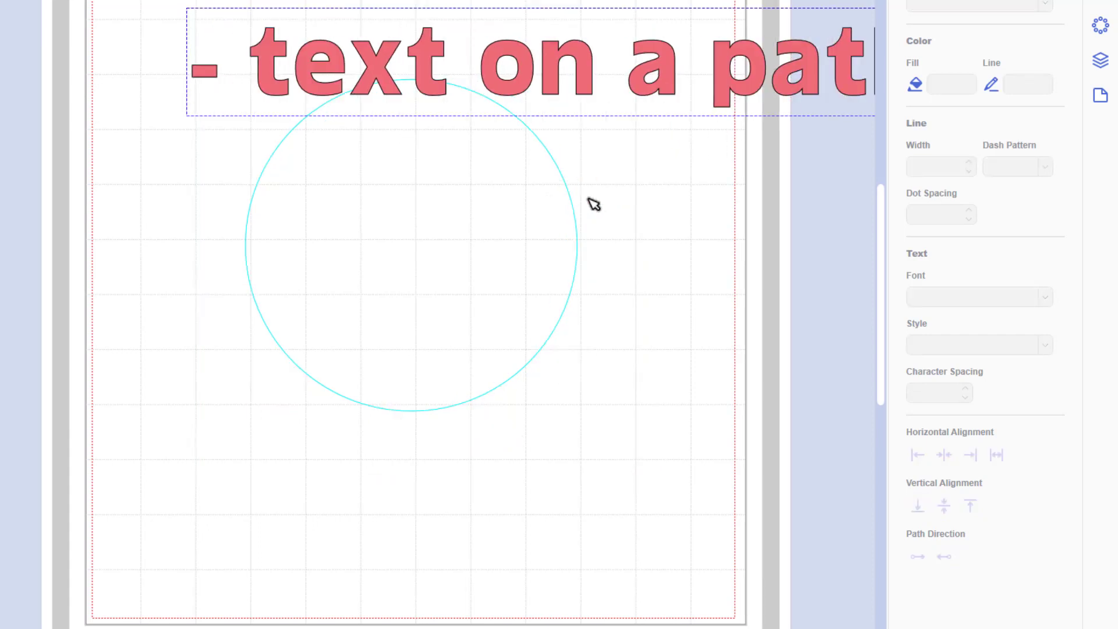
Reattach the text to the circle in its earlier left-aligned layout
{"action": "left_click", "coordinate": [591, 201]}
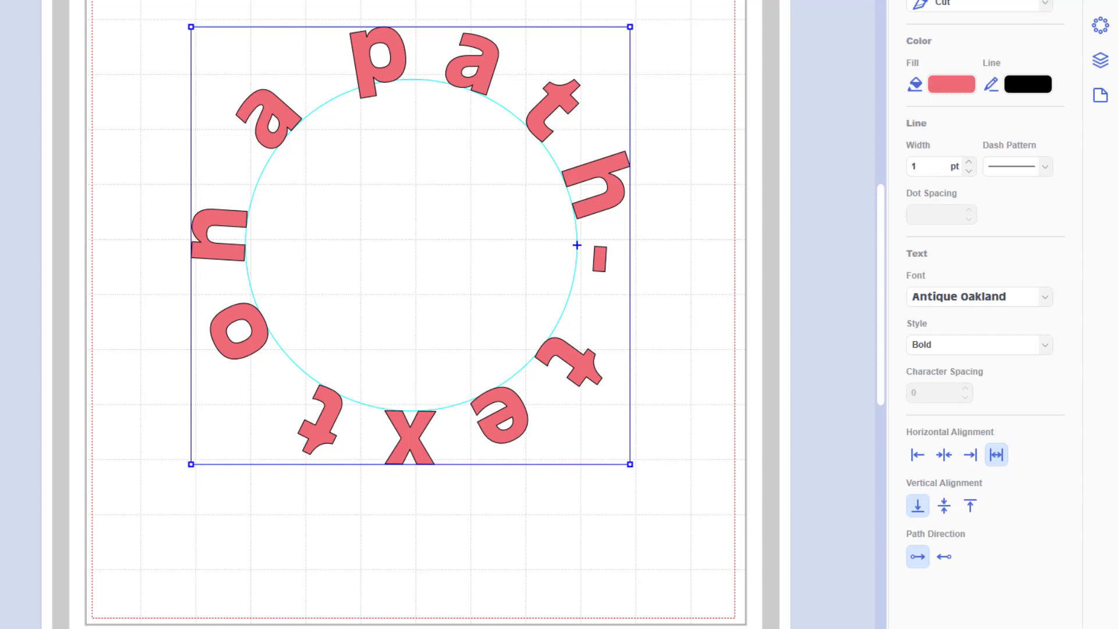
{"action": "left_click", "coordinate": [577, 245]}
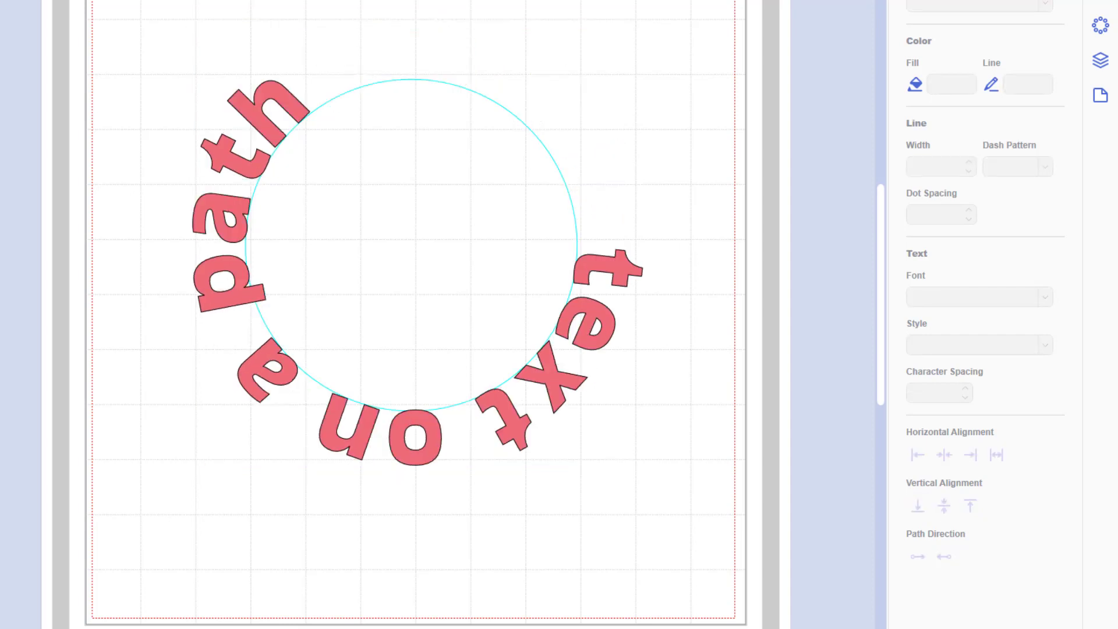
{"action": "left_click", "coordinate": [621, 277]}
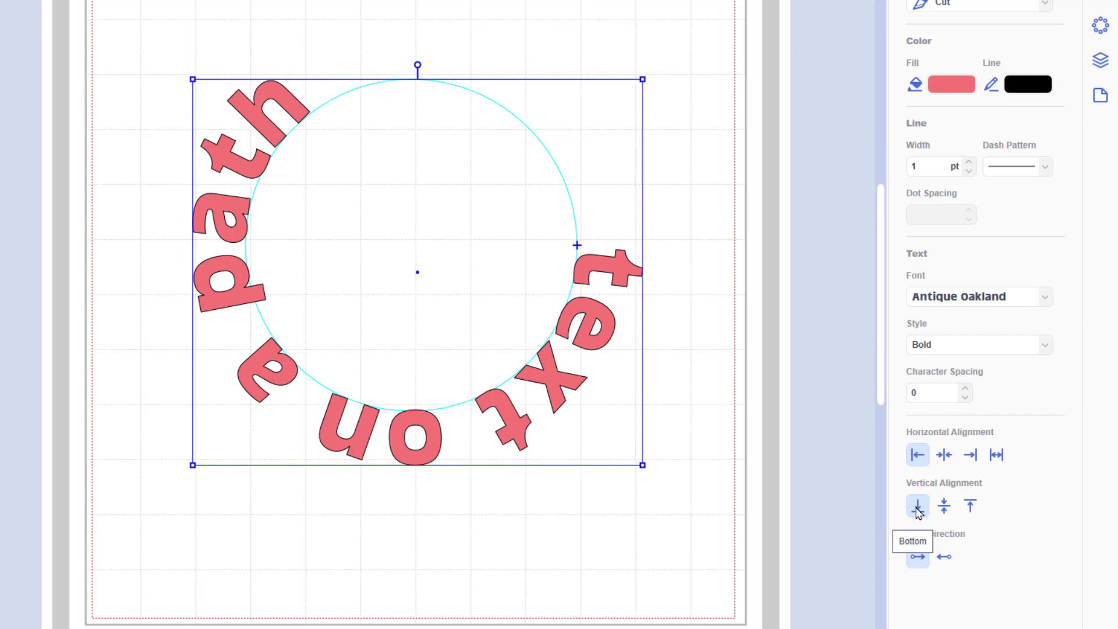
{"action": "left_click", "coordinate": [946, 507]}
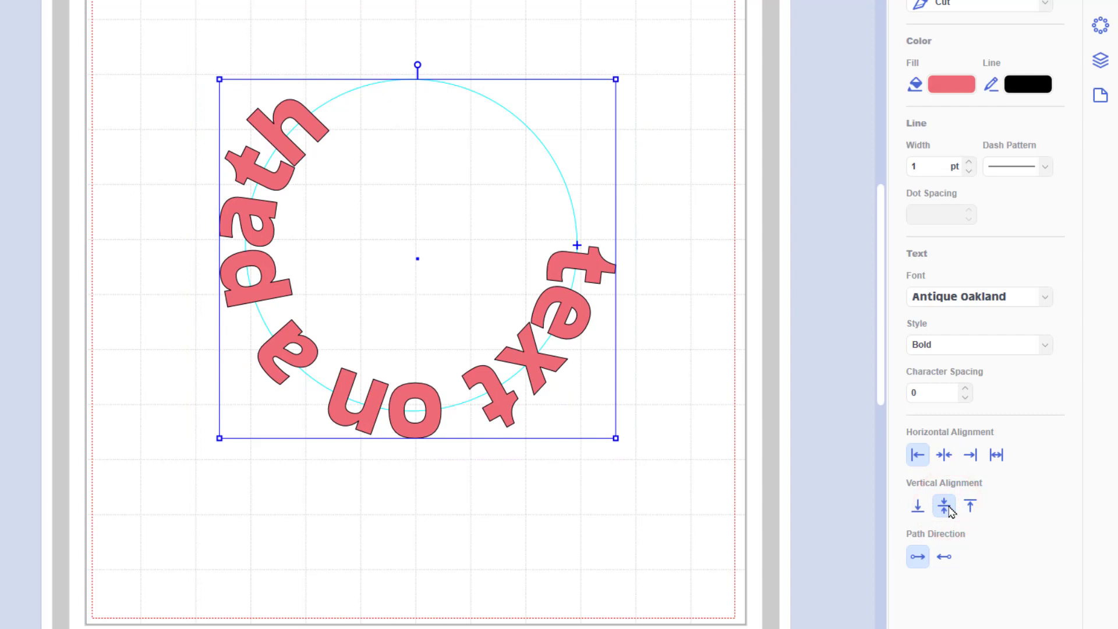
{"action": "left_click", "coordinate": [971, 507]}
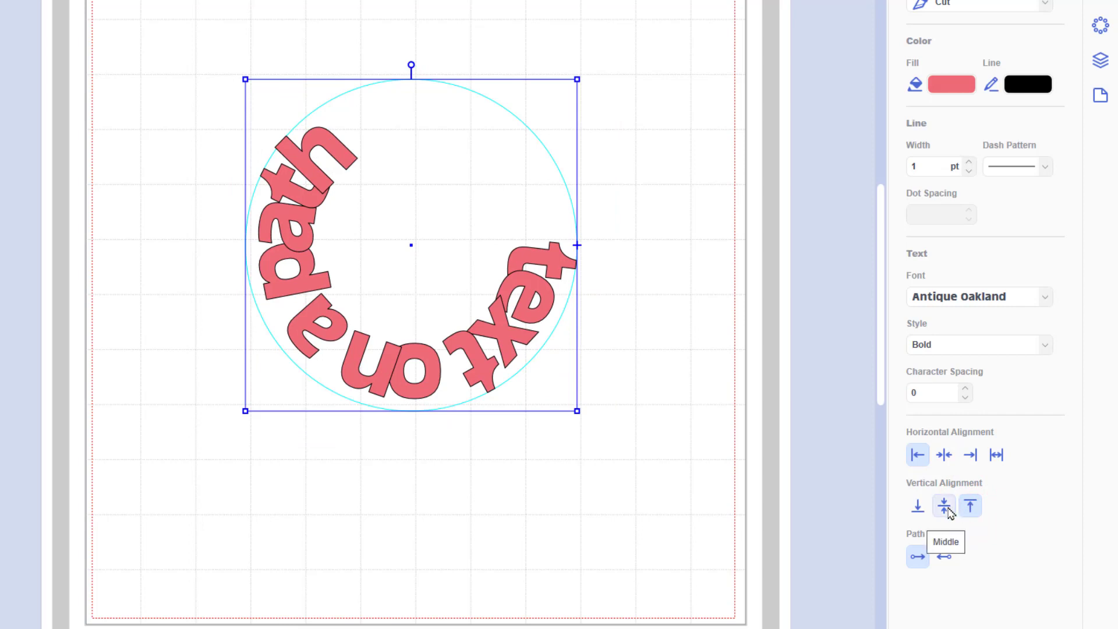
{"action": "left_click", "coordinate": [944, 508]}
{"action": "left_click", "coordinate": [918, 508]}
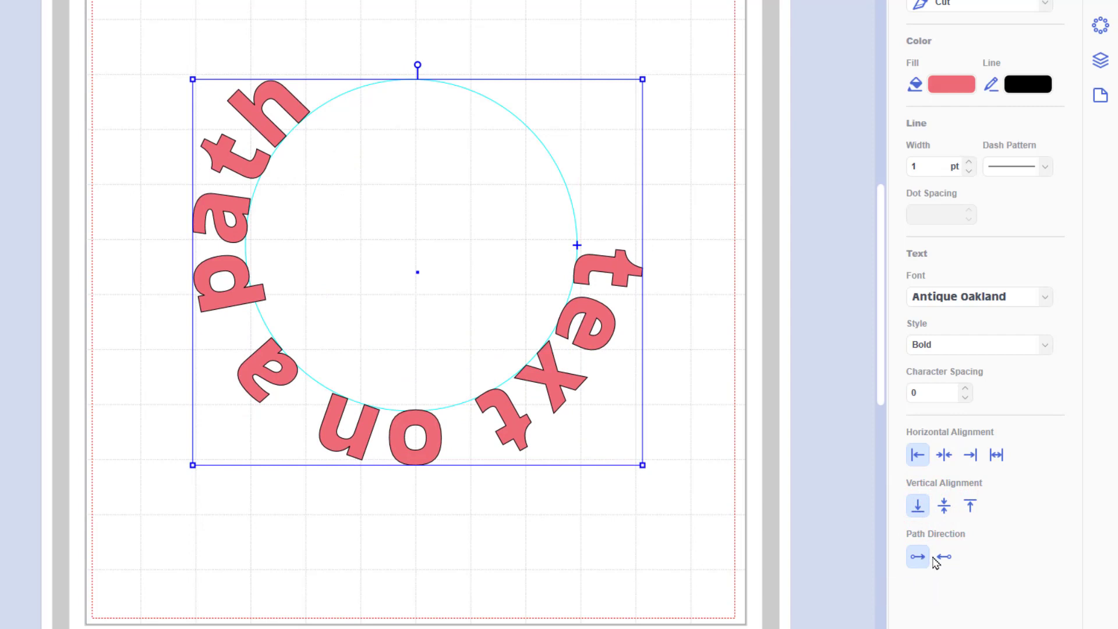
Reverse the text's path direction and raise Character Spacing to 15
{"action": "left_click", "coordinate": [945, 560]}
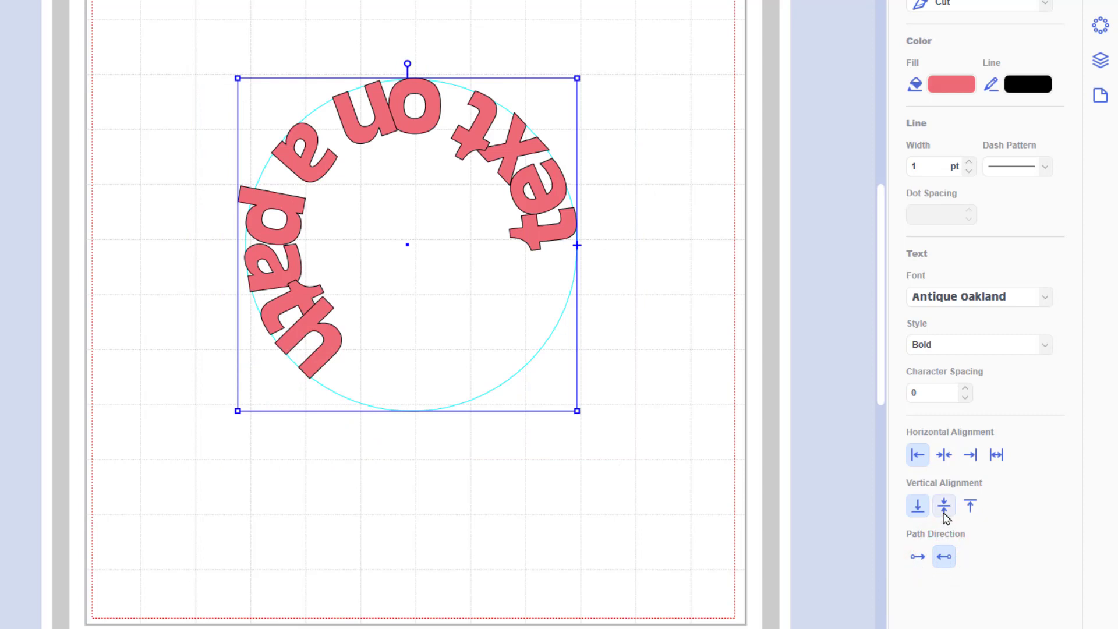
{"action": "left_click", "coordinate": [965, 388]}
{"action": "left_click", "coordinate": [965, 388]}
{"action": "left_click", "coordinate": [965, 388]}
{"action": "left_click", "coordinate": [965, 388]}
{"action": "left_click", "coordinate": [965, 388]}
{"action": "left_click", "coordinate": [965, 388]}
{"action": "left_click", "coordinate": [965, 388]}
{"action": "left_click", "coordinate": [966, 388]}
{"action": "left_click", "coordinate": [966, 388]}
{"action": "left_click", "coordinate": [966, 387]}
{"action": "left_click", "coordinate": [966, 387]}
{"action": "left_click", "coordinate": [965, 388]}
{"action": "left_click", "coordinate": [966, 388]}
{"action": "left_click", "coordinate": [965, 388]}
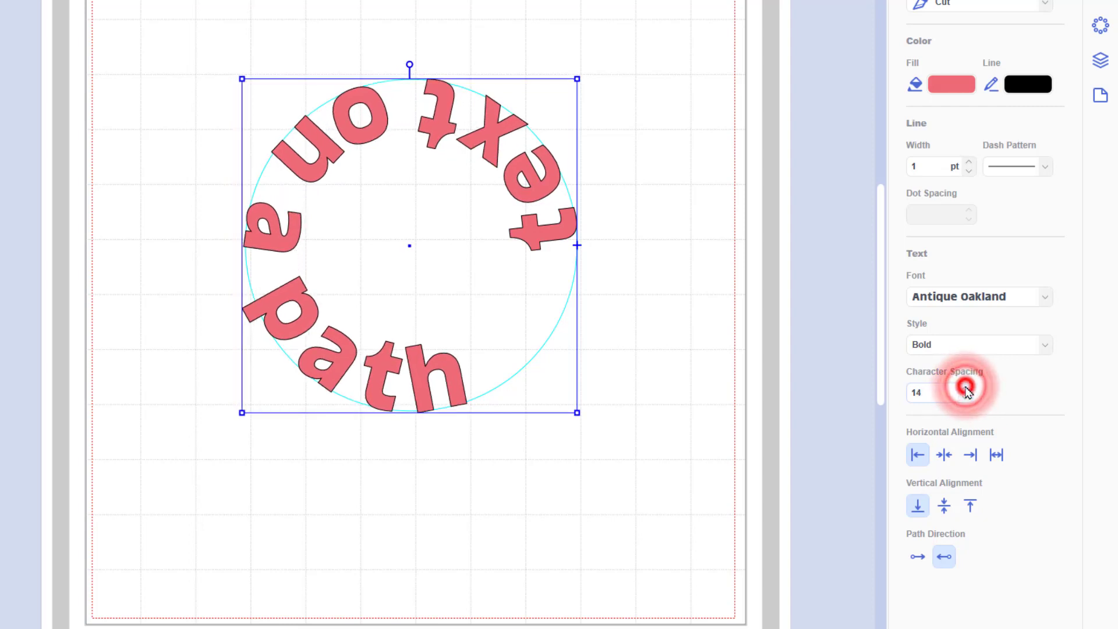
{"action": "left_click", "coordinate": [966, 388]}
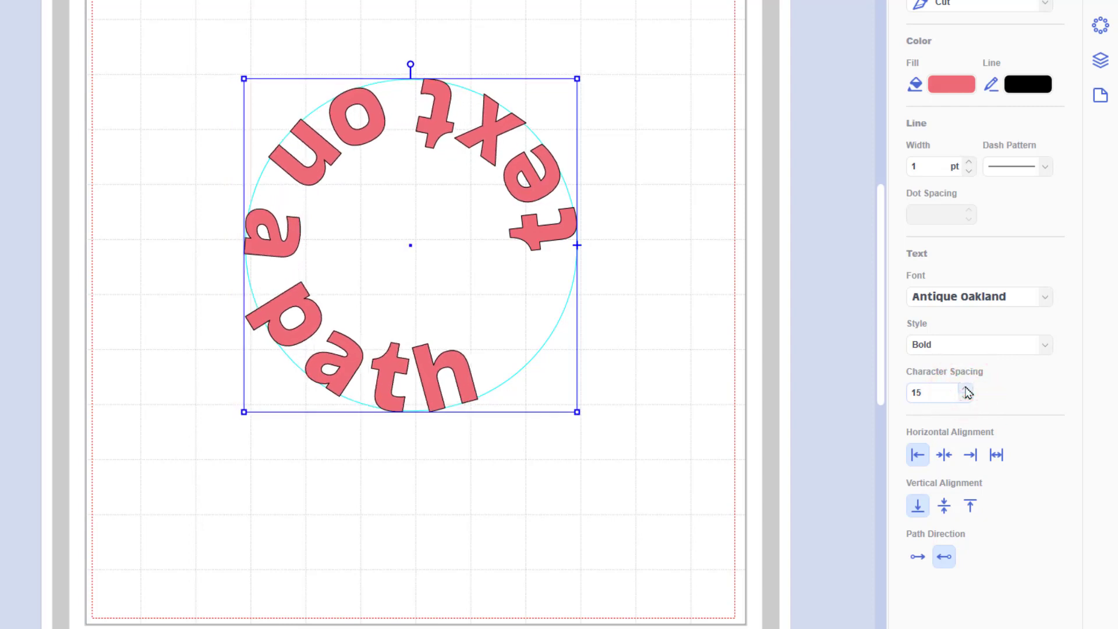
Try Right, Center and Distribute alignment, then restore forward direction with Left alignment
{"action": "left_click", "coordinate": [969, 460]}
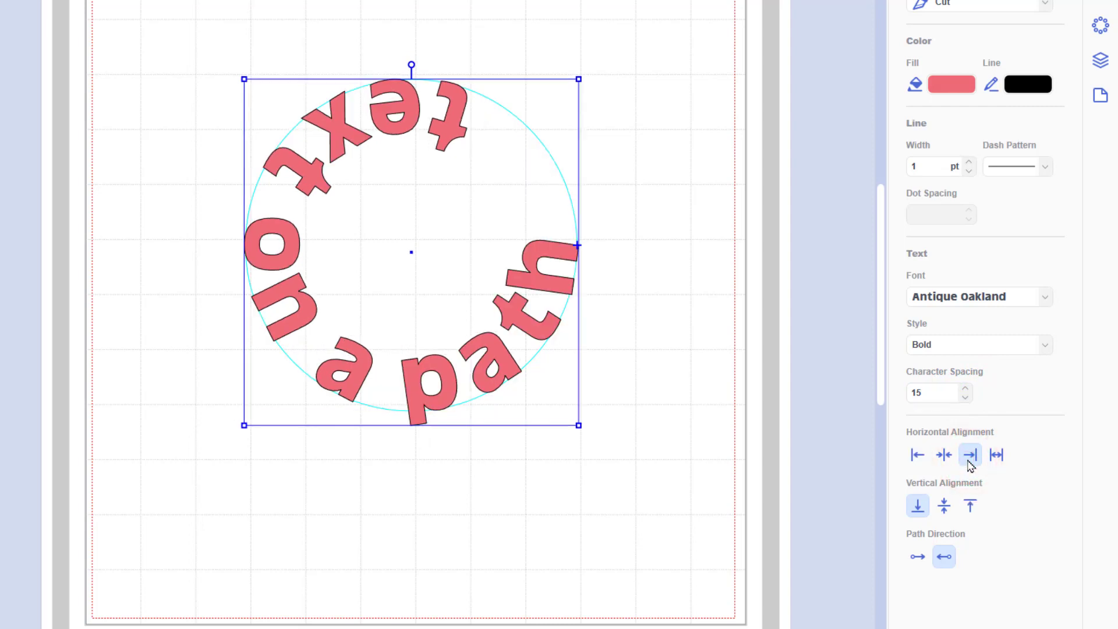
{"action": "left_click", "coordinate": [950, 458]}
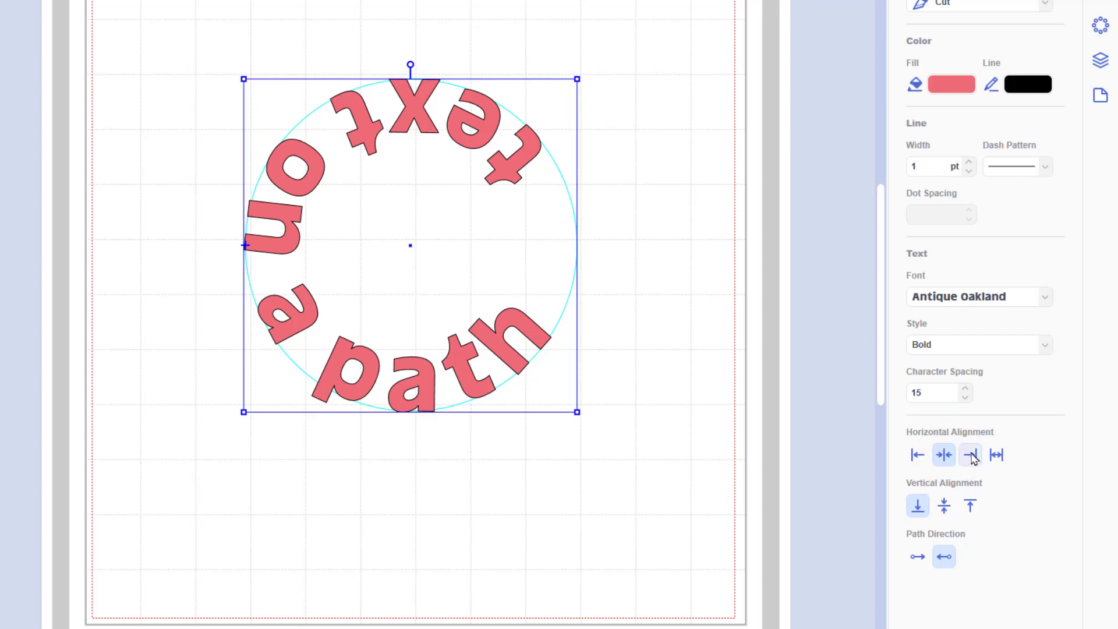
{"action": "left_click", "coordinate": [995, 455]}
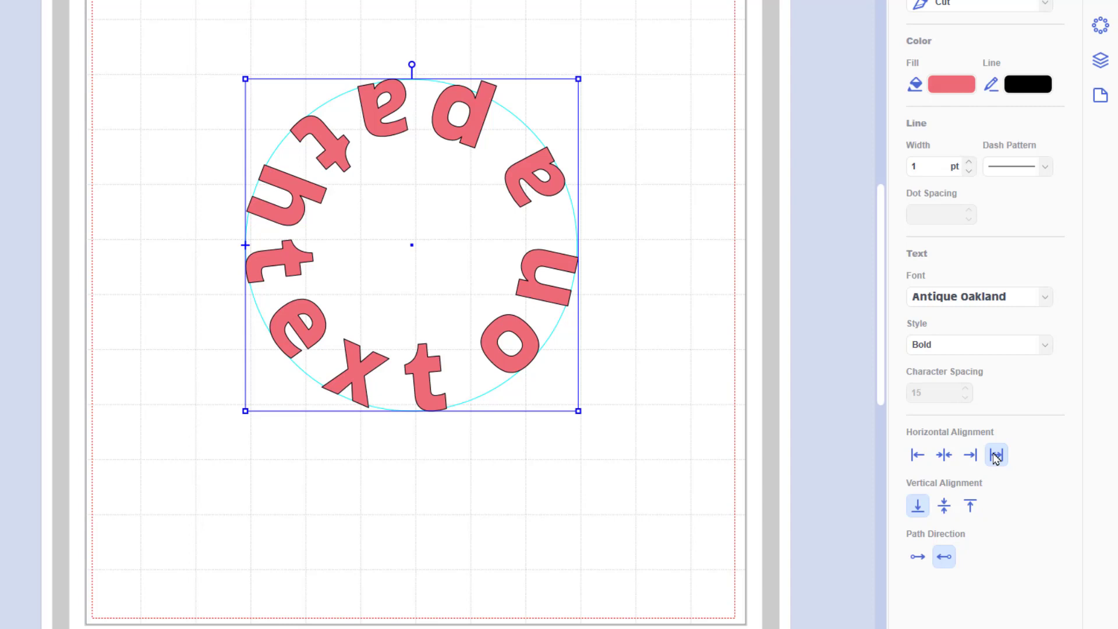
{"action": "left_click", "coordinate": [918, 557]}
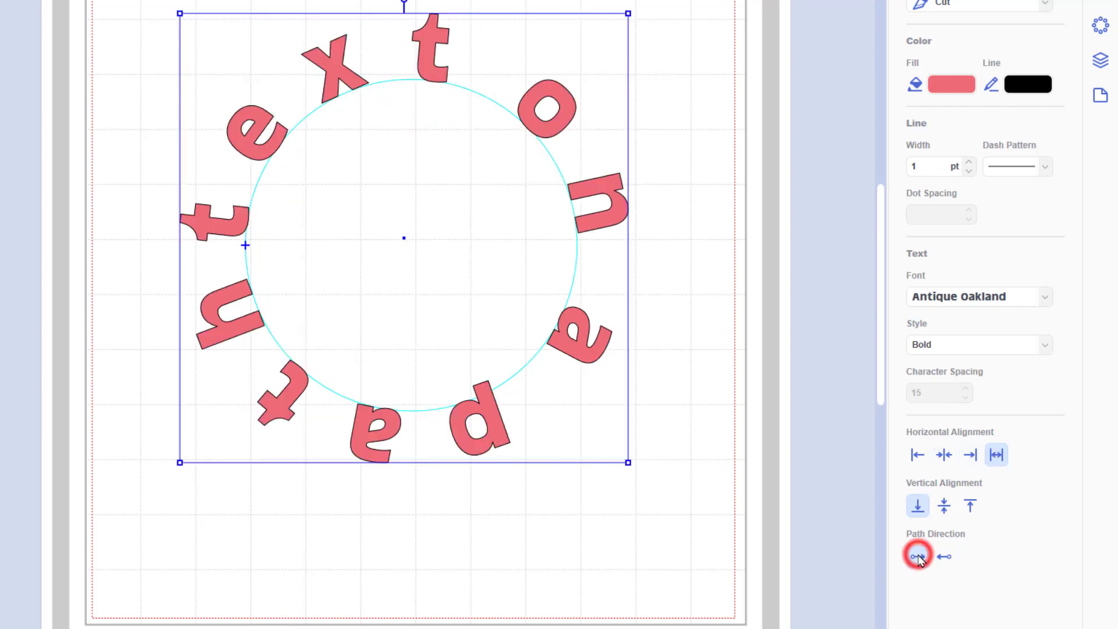
{"action": "left_click", "coordinate": [917, 455]}
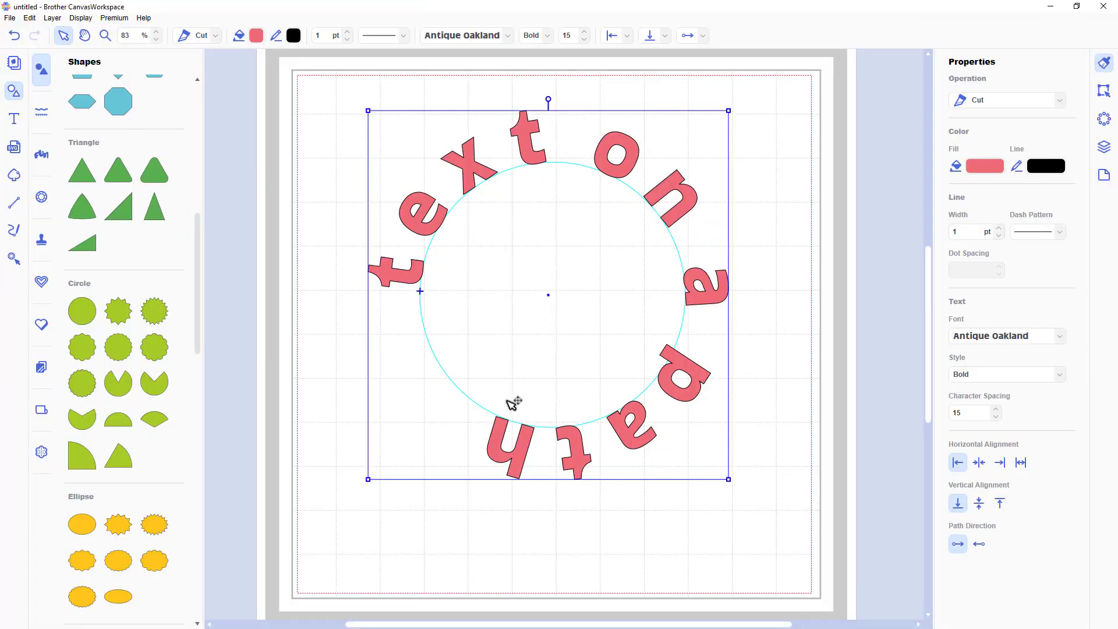
Convert the circle text into editable shapes and enter point editing on the letters
{"action": "left_click", "coordinate": [1102, 93]}
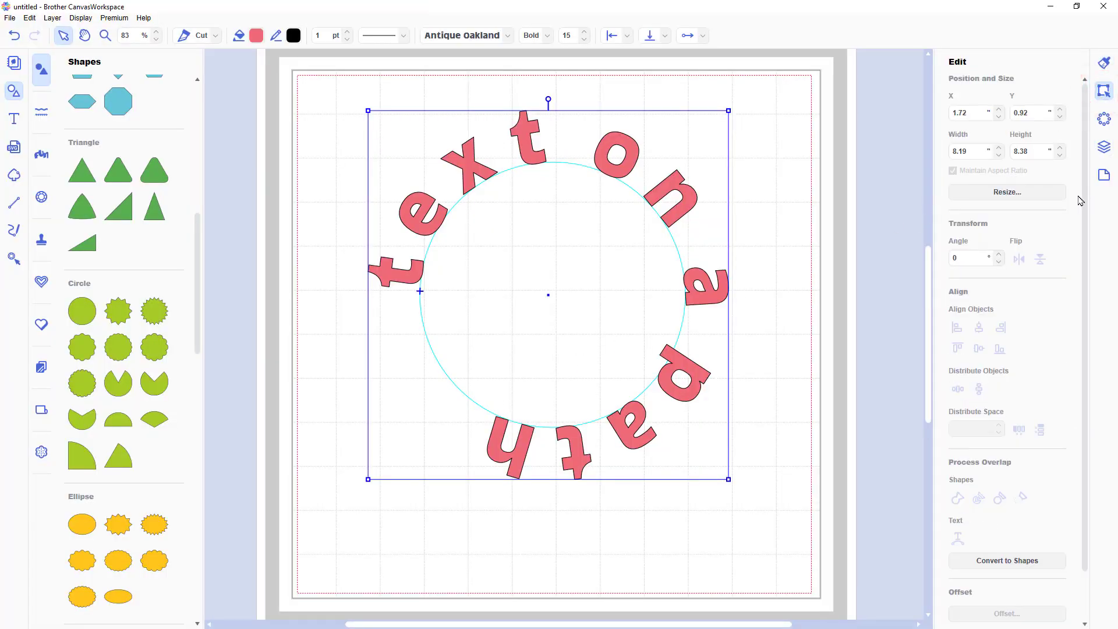
{"action": "left_click", "coordinate": [1012, 561]}
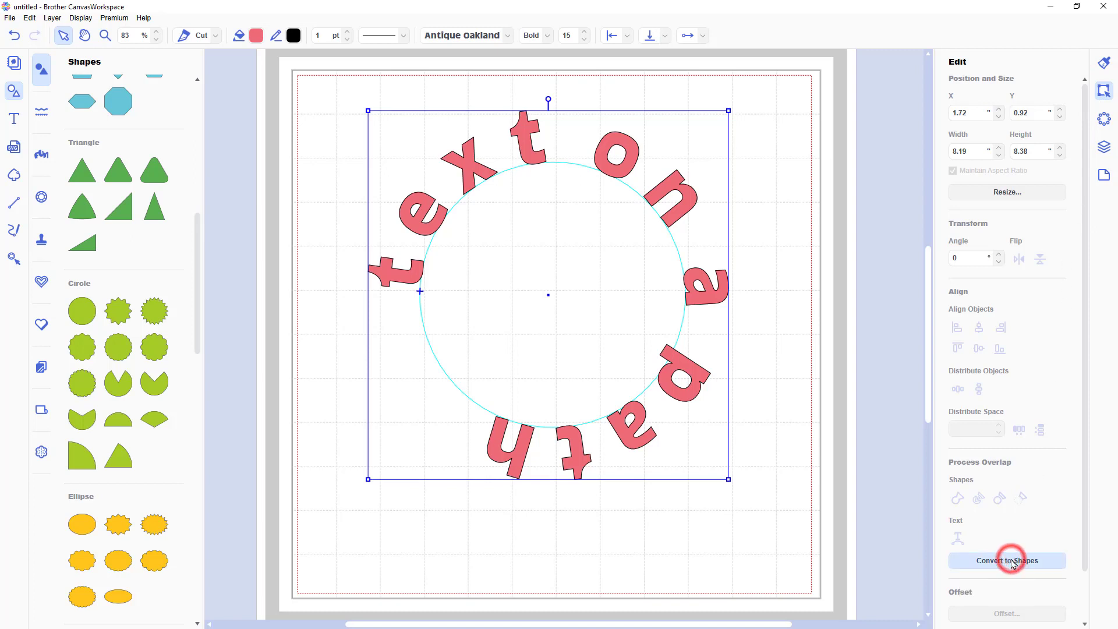
{"action": "left_click", "coordinate": [761, 302]}
{"action": "left_click", "coordinate": [723, 295]}
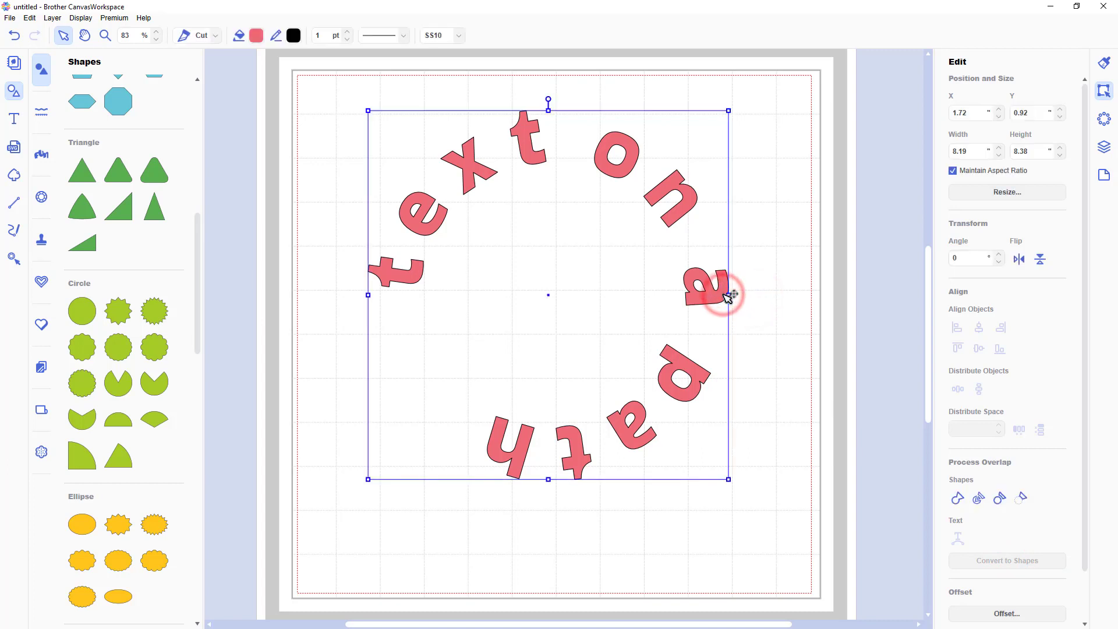
{"action": "double_click", "coordinate": [726, 295]}
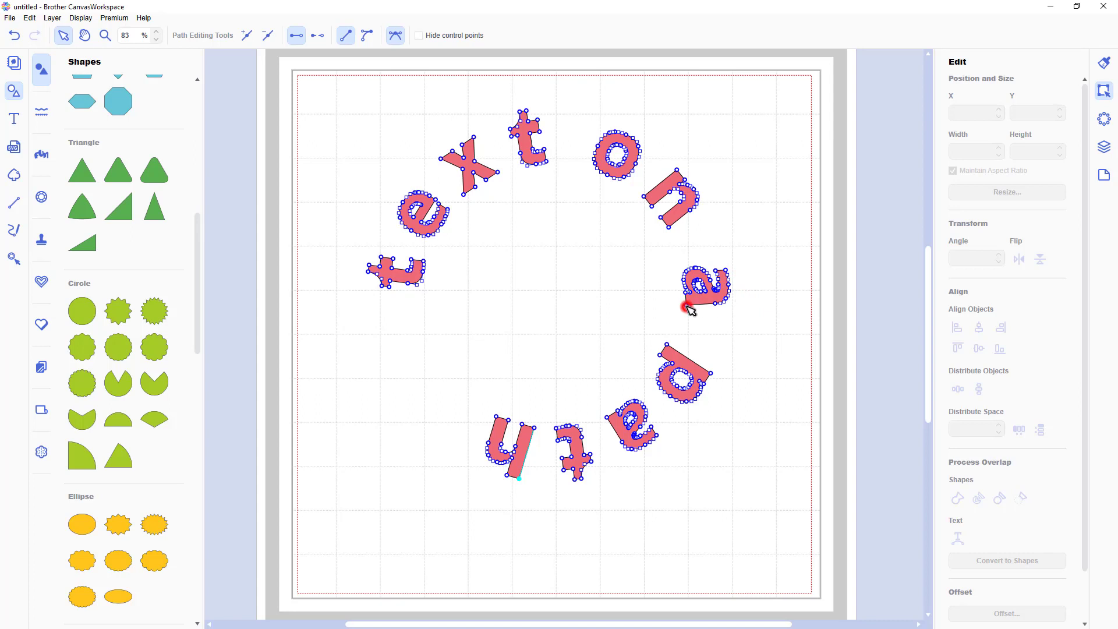
Test reshaping the 'a' with a spike and Delete Point, undoing each change
{"action": "left_click_drag", "start_coordinate": [689, 309], "coordinate": [673, 320]}
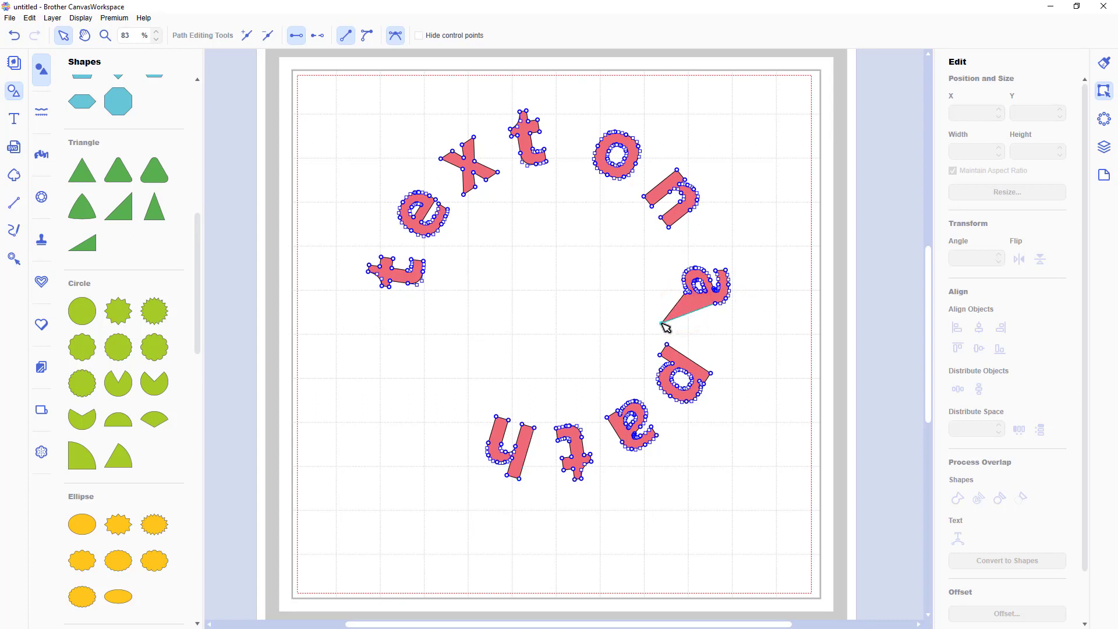
{"action": "key", "text": "ctrl+z"}
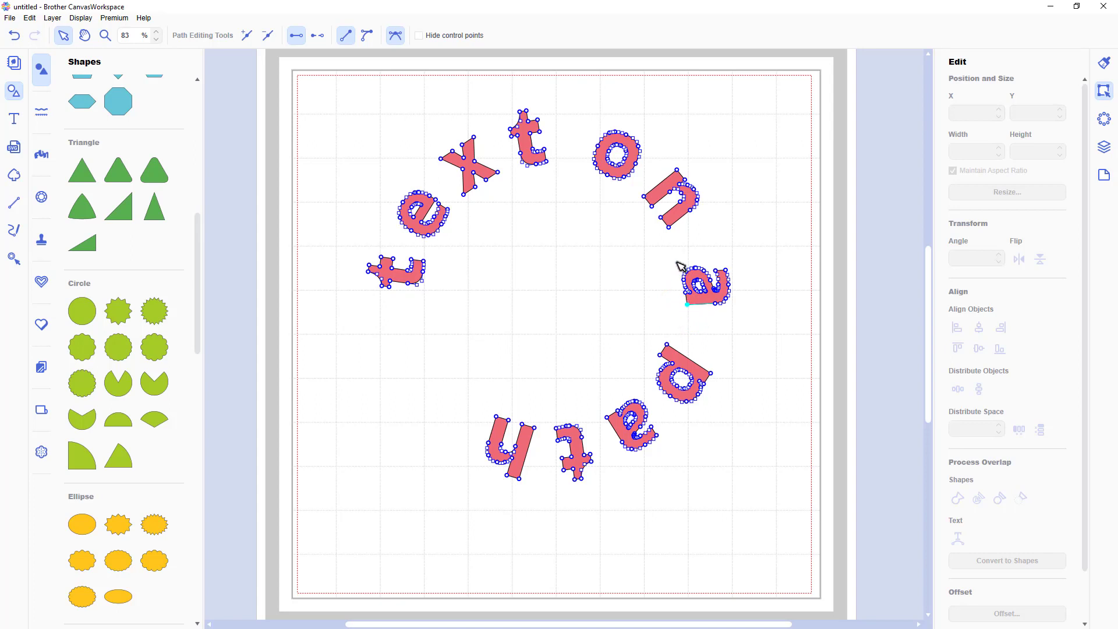
{"action": "left_click_drag", "start_coordinate": [677, 263], "coordinate": [692, 312]}
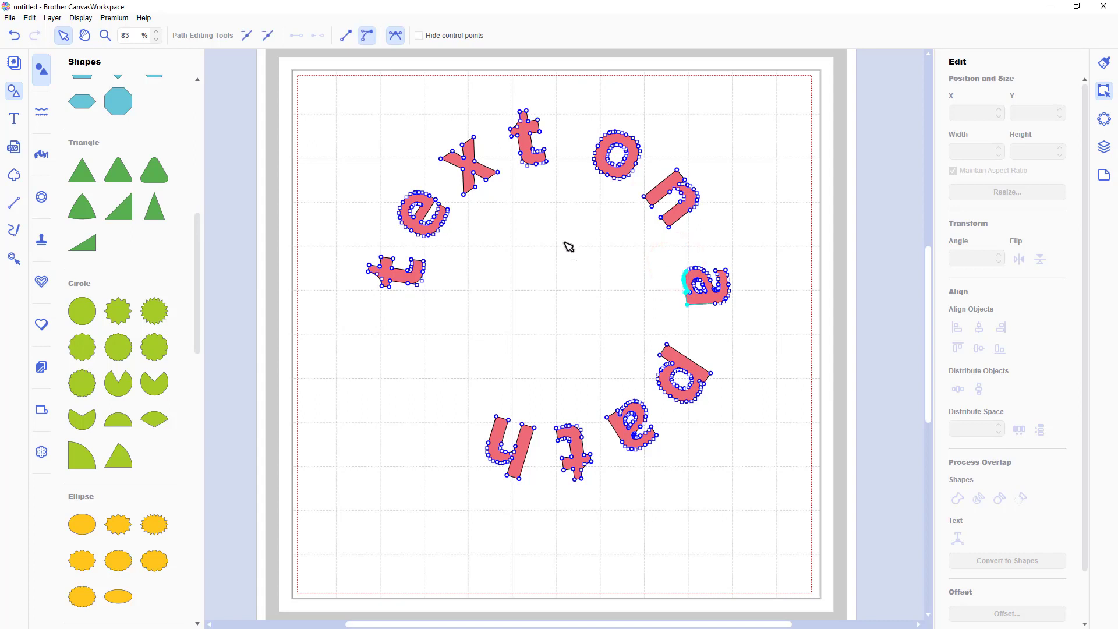
{"action": "left_click", "coordinate": [268, 36]}
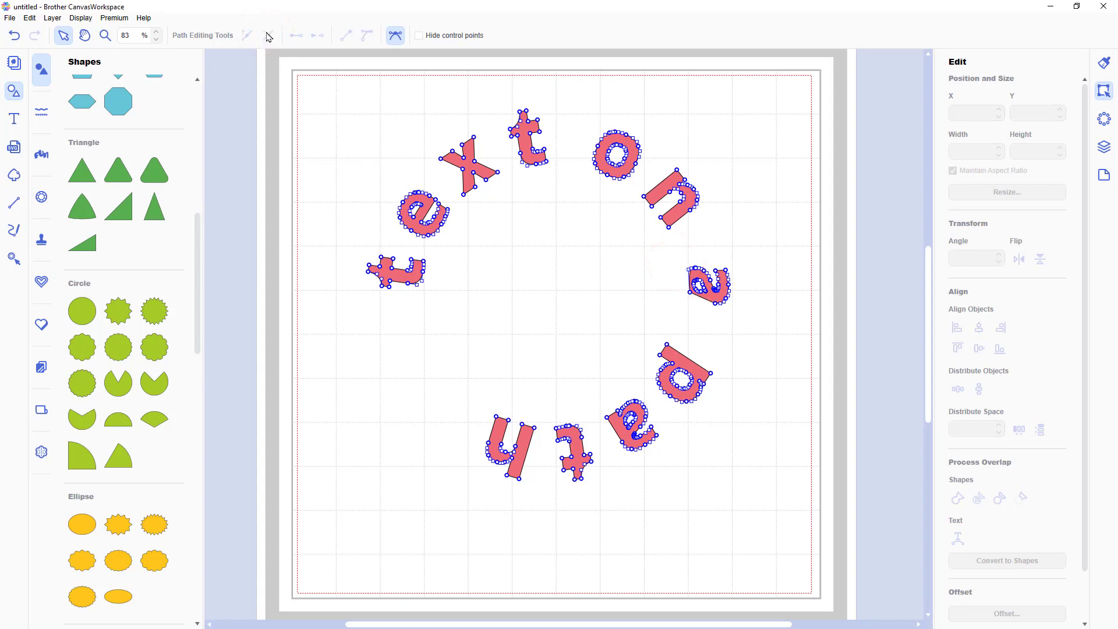
{"action": "left_click", "coordinate": [19, 37]}
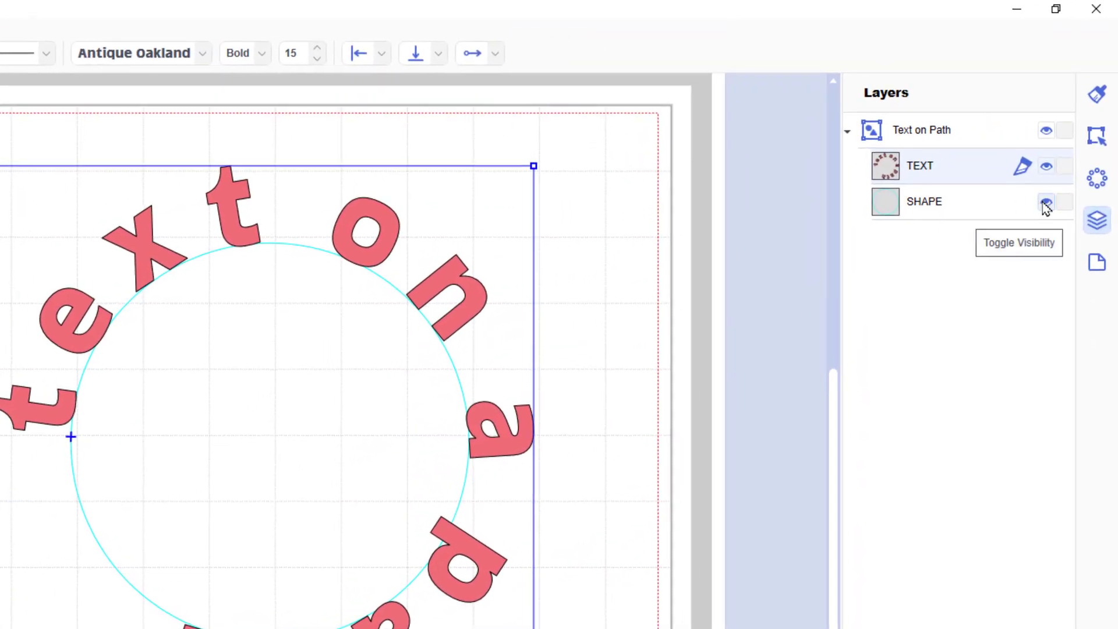
Hide the SHAPE circle layer, check the TEXT layer's Cut/Draw/Pierce options, and show Properties
{"action": "left_click", "coordinate": [1046, 204]}
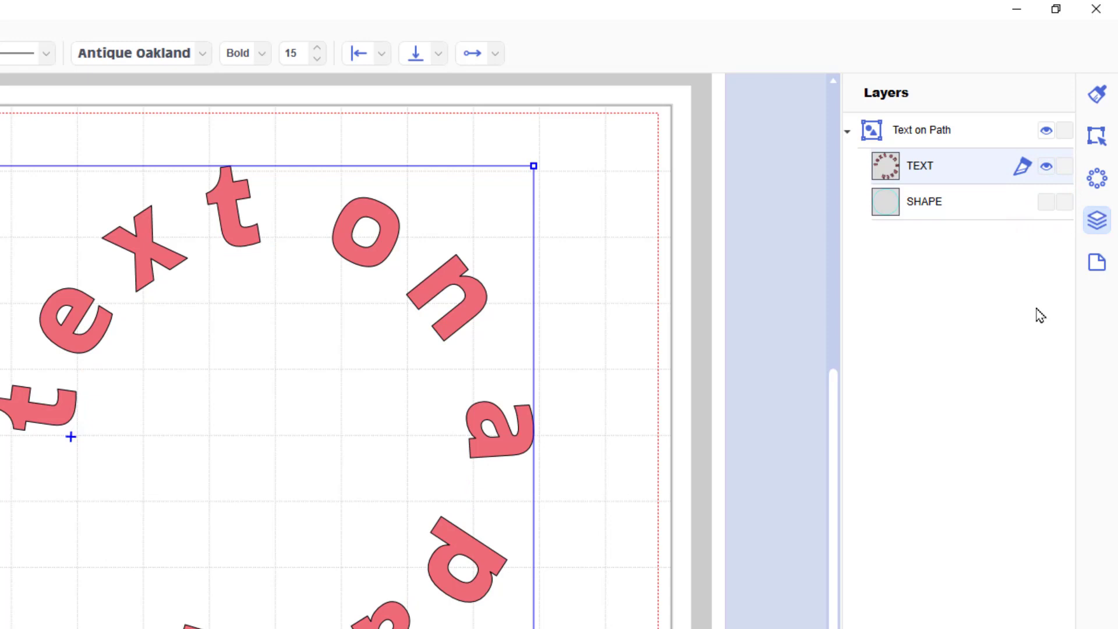
{"action": "left_click", "coordinate": [1022, 168]}
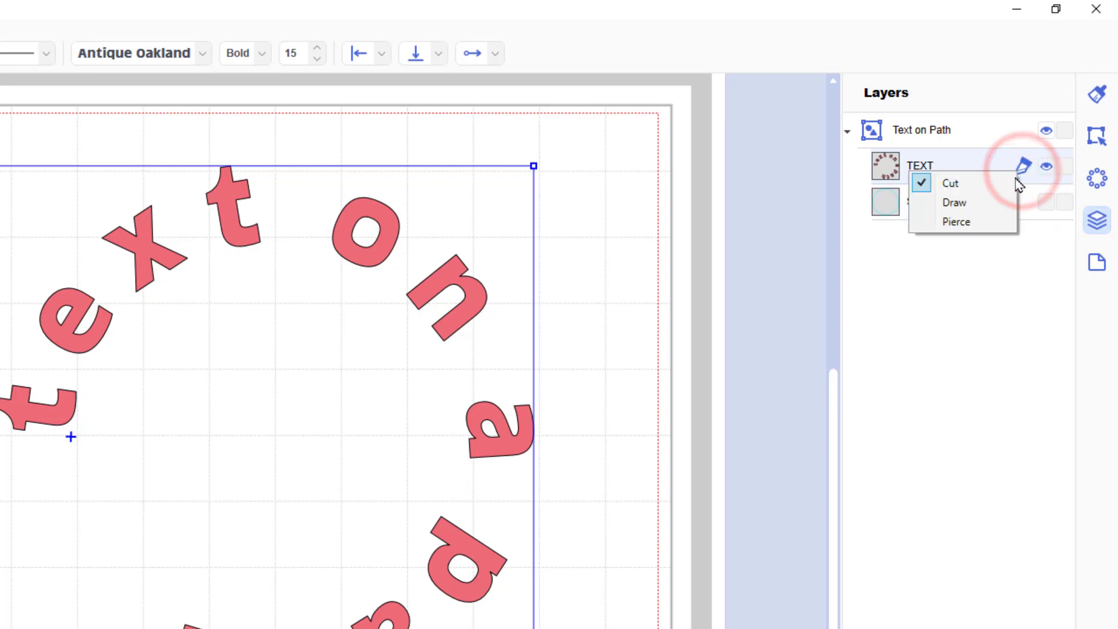
{"action": "left_click", "coordinate": [994, 357]}
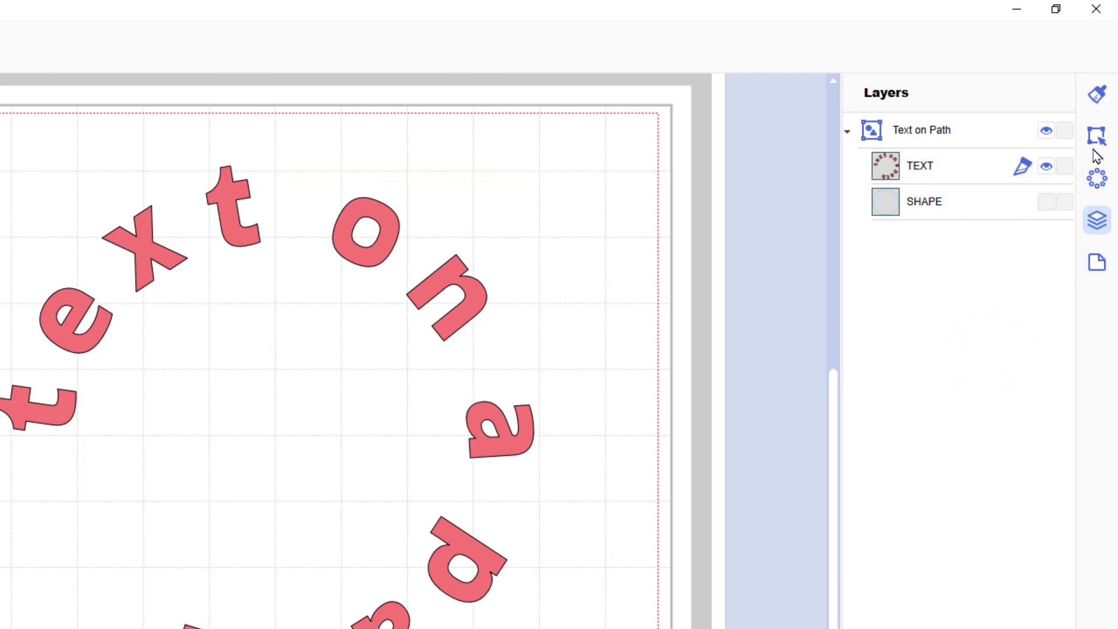
{"action": "left_click", "coordinate": [1097, 100]}
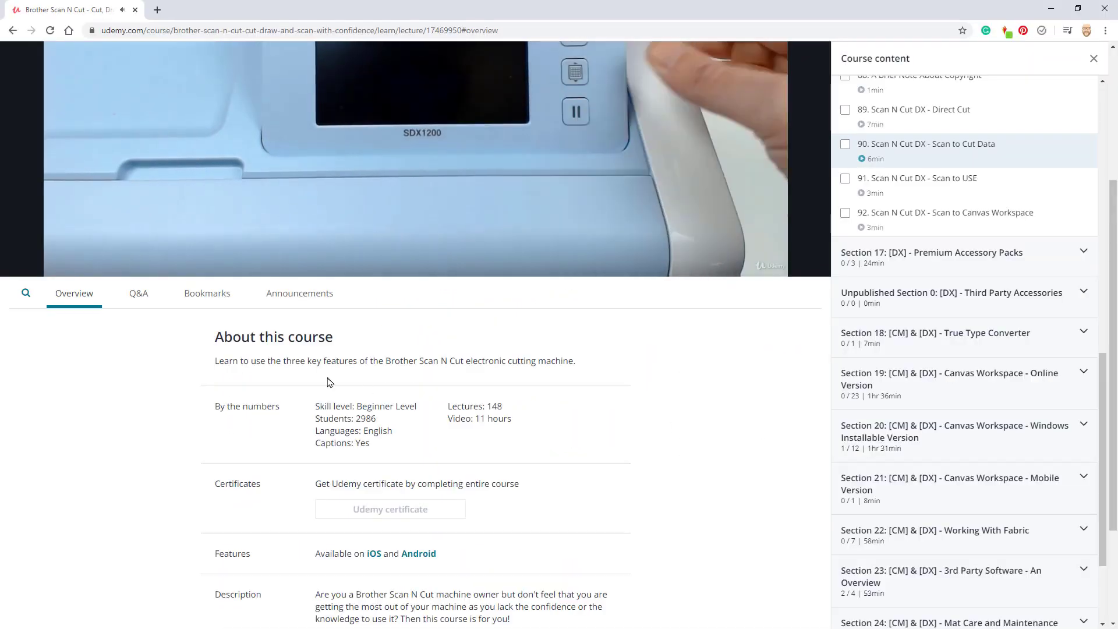
View the course's Q&A, Bookmarks, then Announcements sections
{"action": "left_click", "coordinate": [141, 295]}
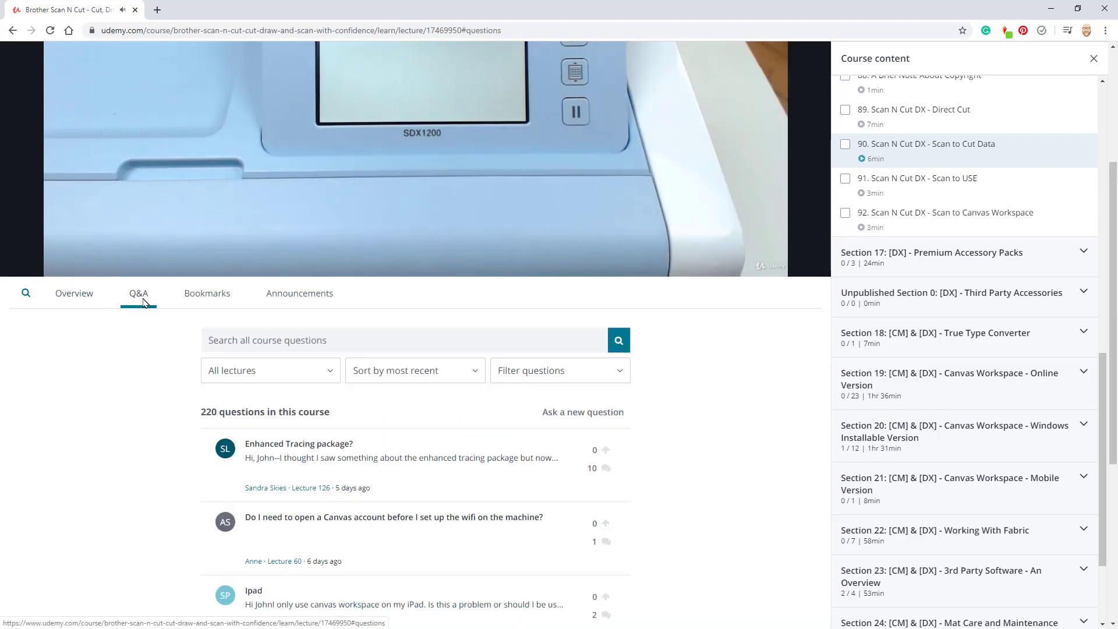
{"action": "left_click", "coordinate": [209, 296]}
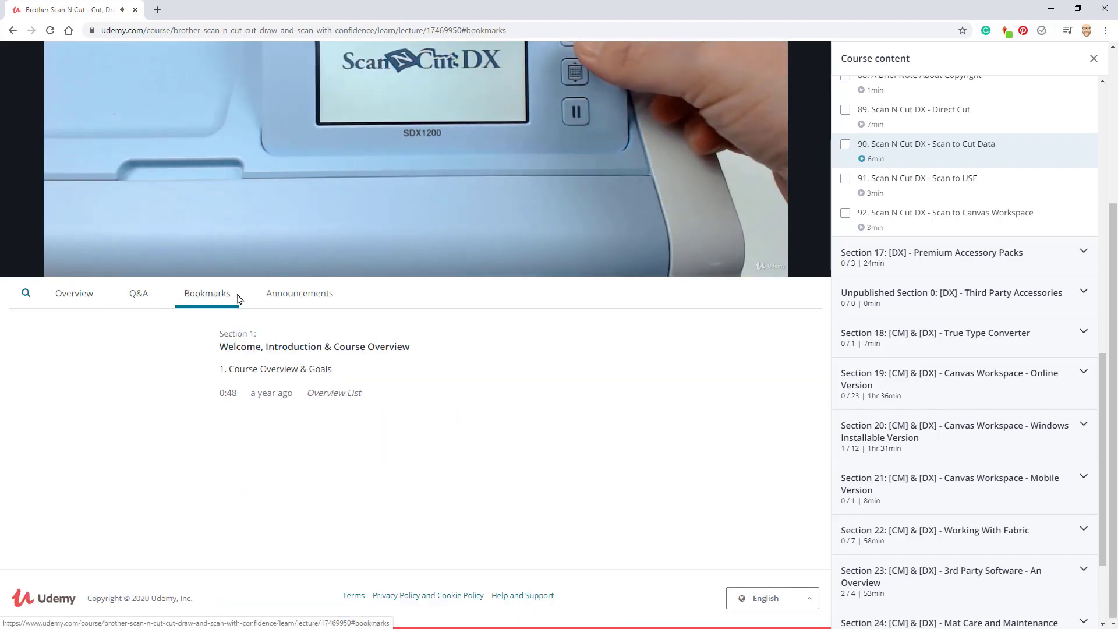
{"action": "left_click", "coordinate": [299, 296]}
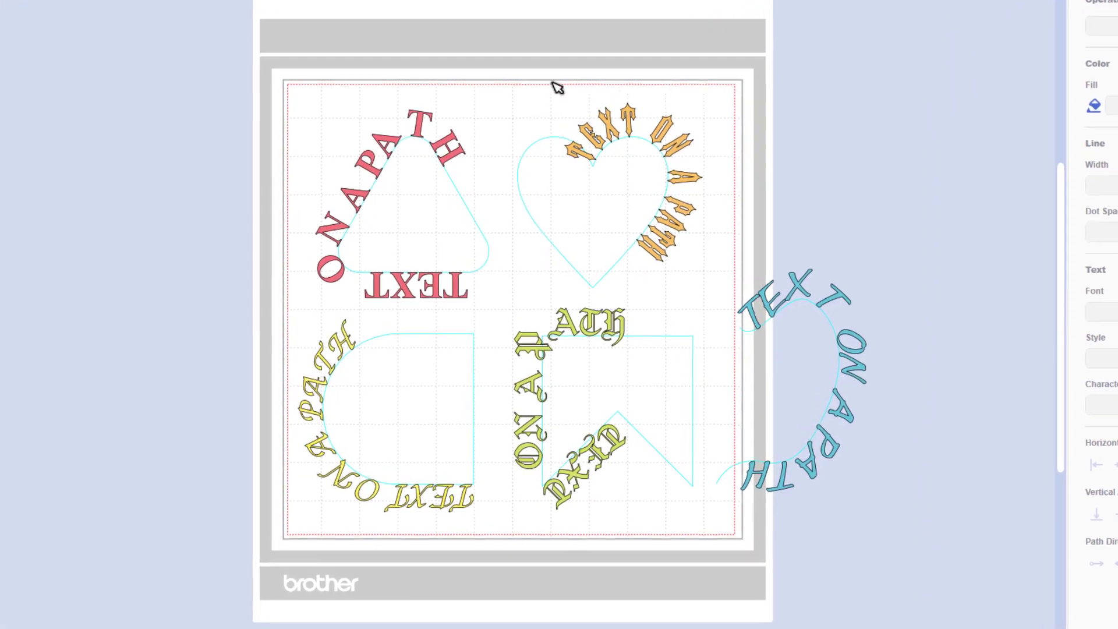
Move the triangle, heart, rounded-rectangle, ON A PATH and blue circle text groups up-left, then deselect
{"action": "left_click", "coordinate": [486, 119]}
{"action": "left_click_drag", "start_coordinate": [489, 117], "coordinate": [464, 104]}
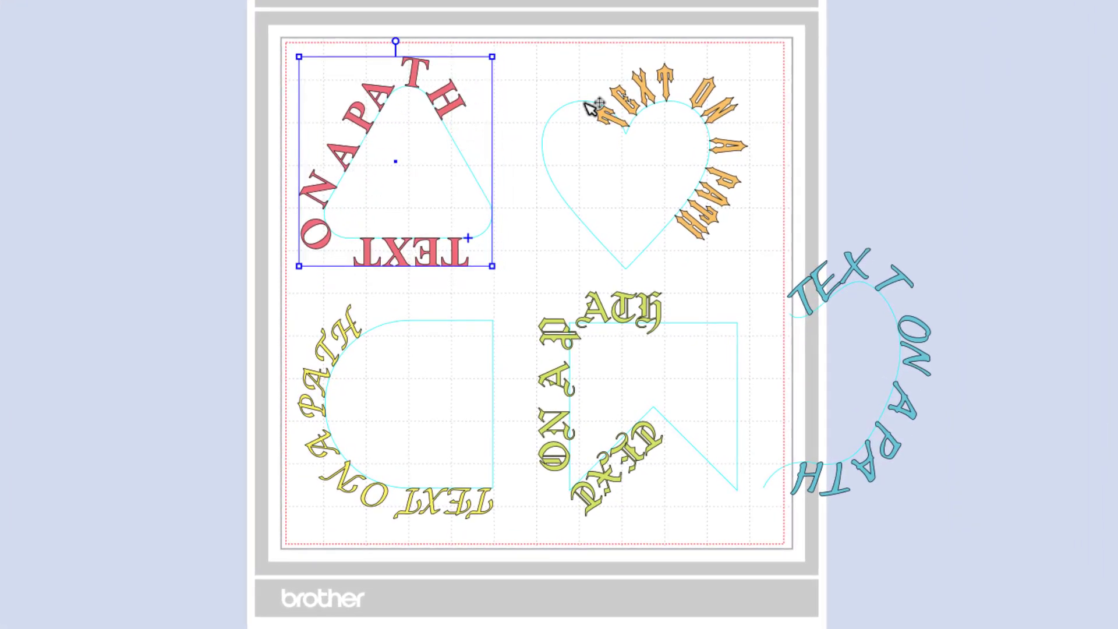
{"action": "left_click_drag", "start_coordinate": [632, 109], "coordinate": [612, 99]}
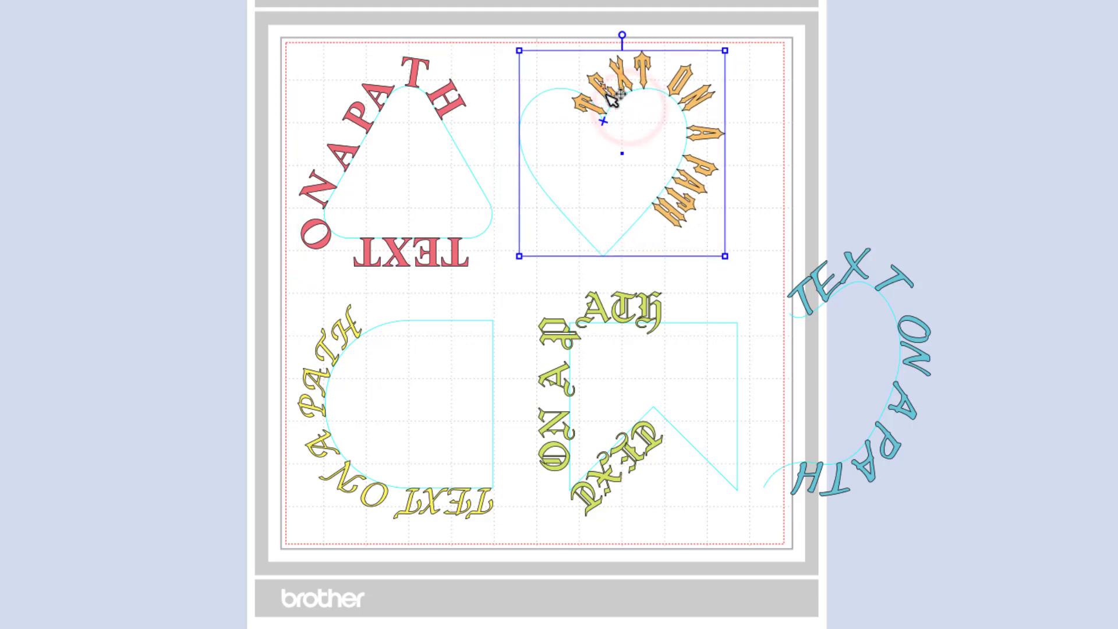
{"action": "left_click_drag", "start_coordinate": [453, 323], "coordinate": [450, 308]}
{"action": "left_click_drag", "start_coordinate": [605, 314], "coordinate": [589, 306]}
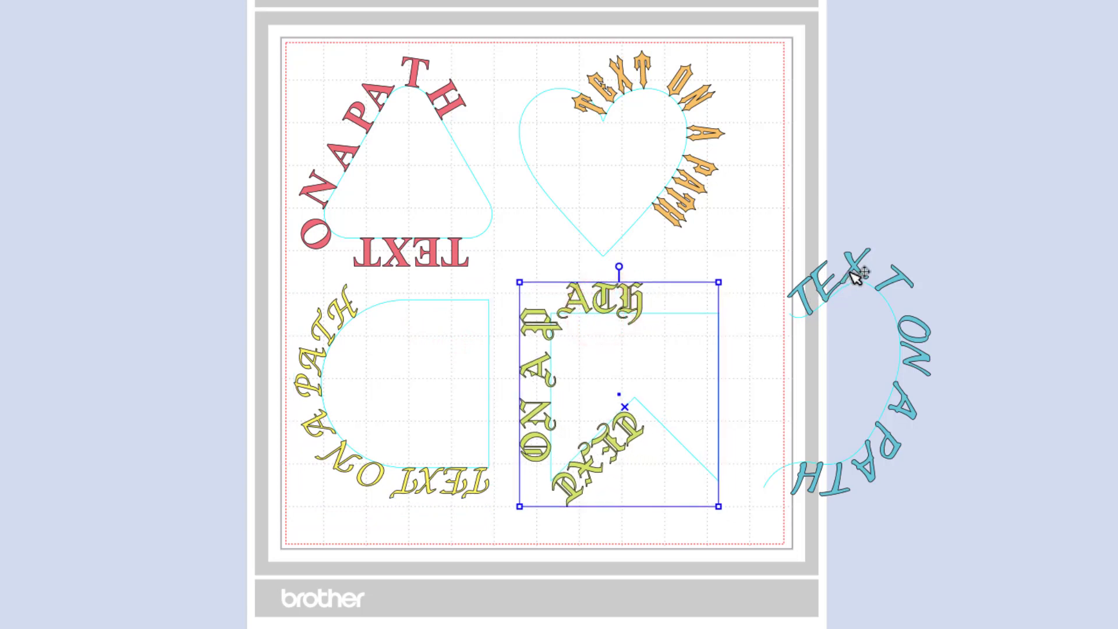
{"action": "left_click_drag", "start_coordinate": [846, 272], "coordinate": [815, 256]}
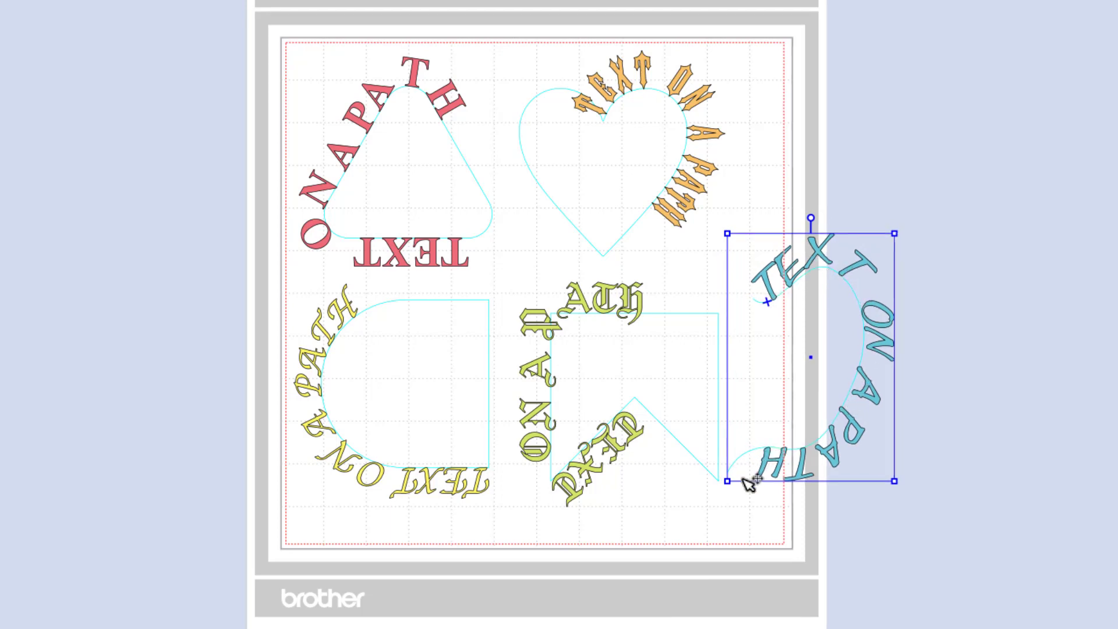
{"action": "left_click", "coordinate": [916, 432]}
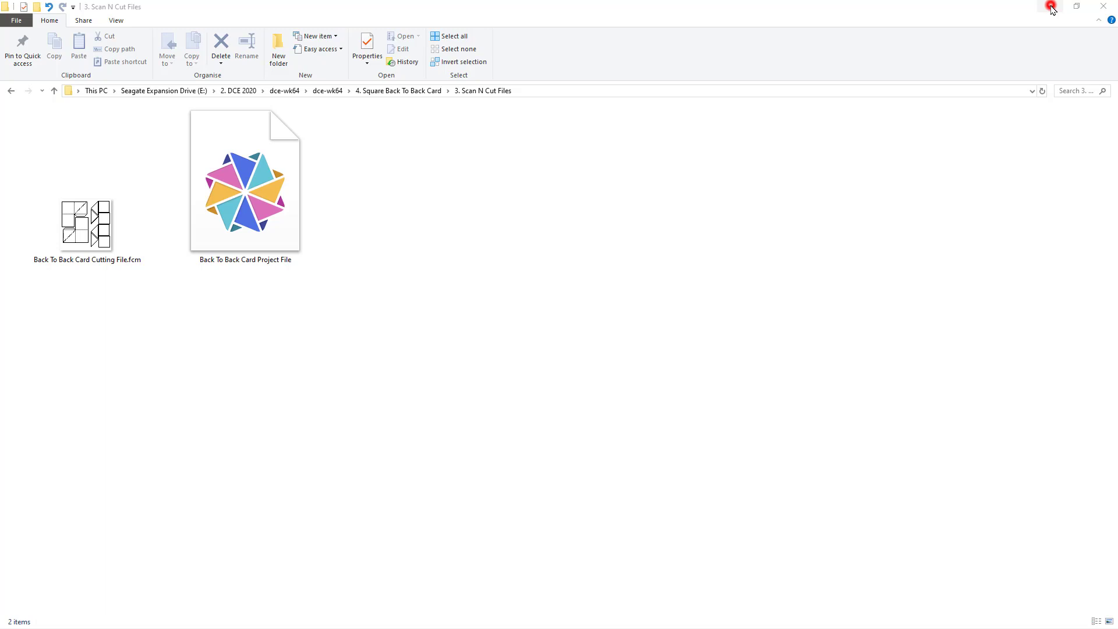
Copy the "3. Scan N Cut Files" folder path from the address bar
{"action": "left_click", "coordinate": [699, 90]}
{"action": "right_click", "coordinate": [699, 91]}
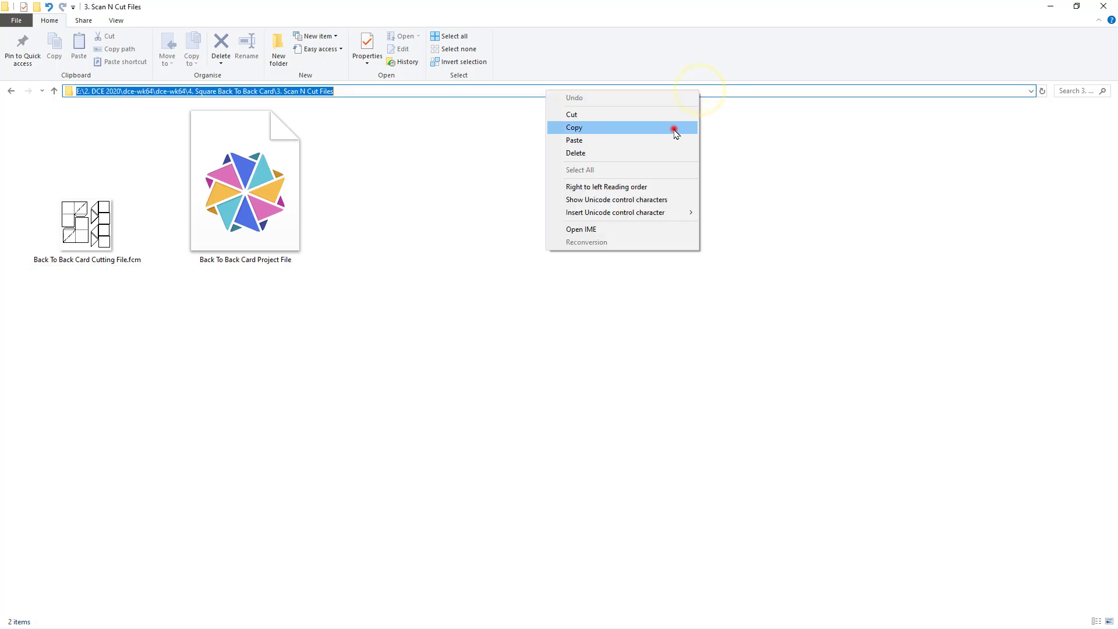
{"action": "left_click", "coordinate": [671, 128]}
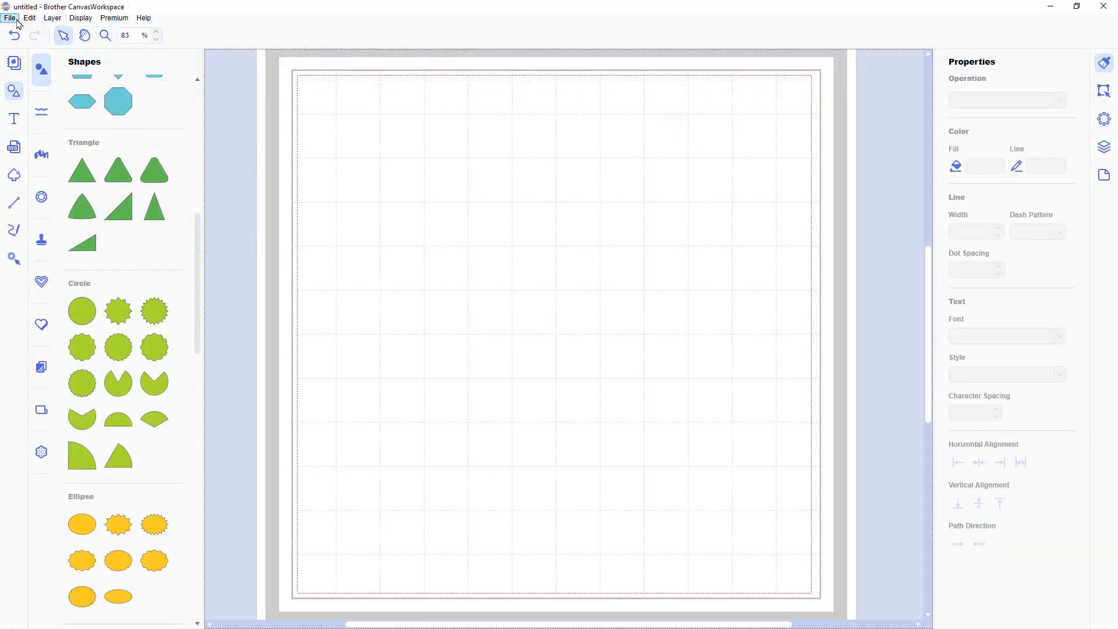
Open the Back To Back Card Project File by pasting the 3. Scan N Cut Files folder path into the Open dialog
{"action": "left_click", "coordinate": [10, 17]}
{"action": "left_click", "coordinate": [21, 38]}
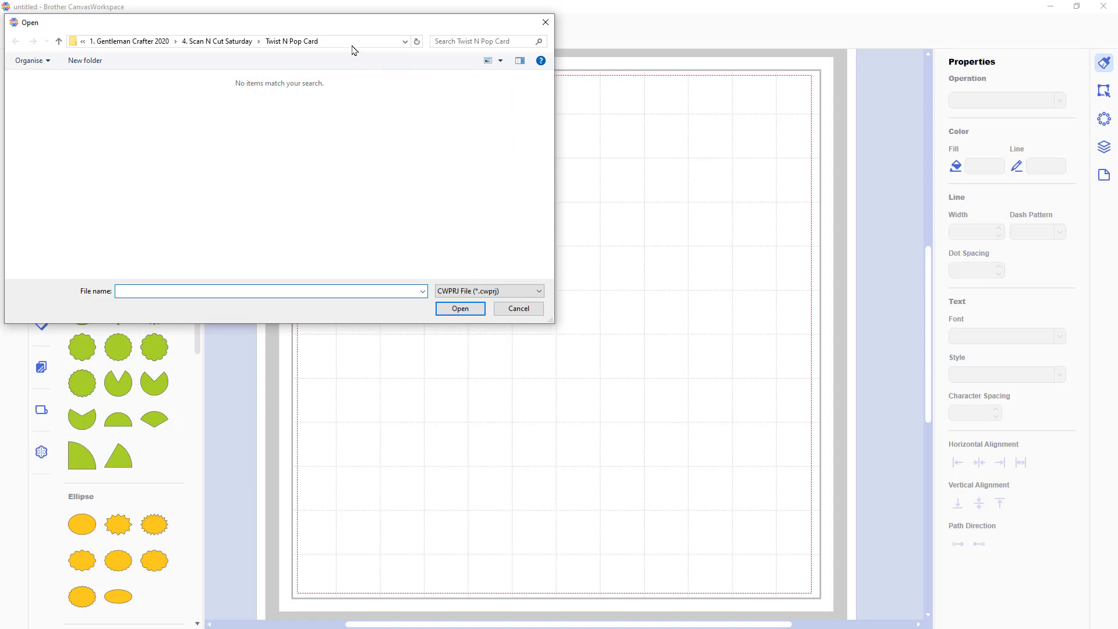
{"action": "left_click", "coordinate": [351, 46]}
{"action": "key", "text": "ctrl+v"}
{"action": "key", "text": "ctrl+a"}
{"action": "key", "text": "Return"}
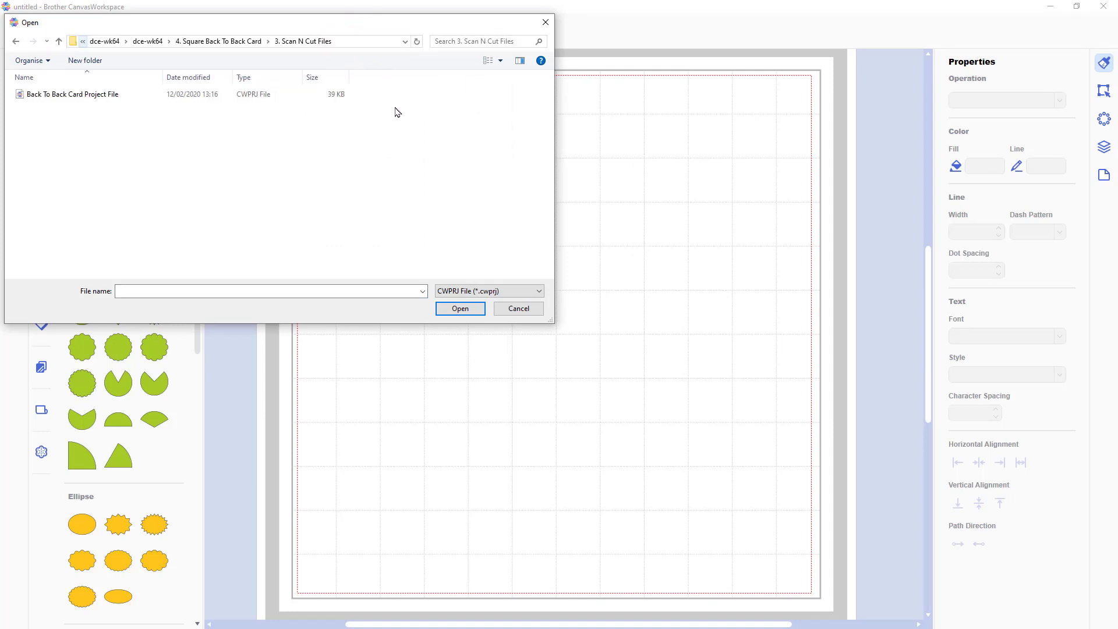
{"action": "left_click", "coordinate": [85, 98]}
{"action": "double_click", "coordinate": [85, 98]}
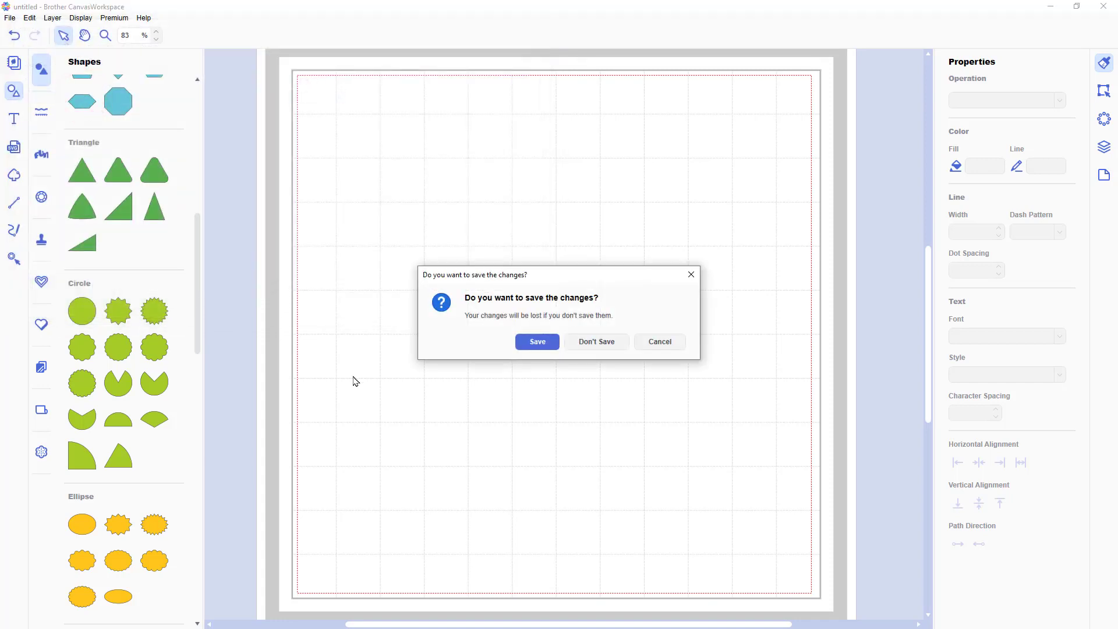
Choose Don't Save for the untitled design, then save the loaded Back To Back Card project
{"action": "left_click", "coordinate": [604, 344]}
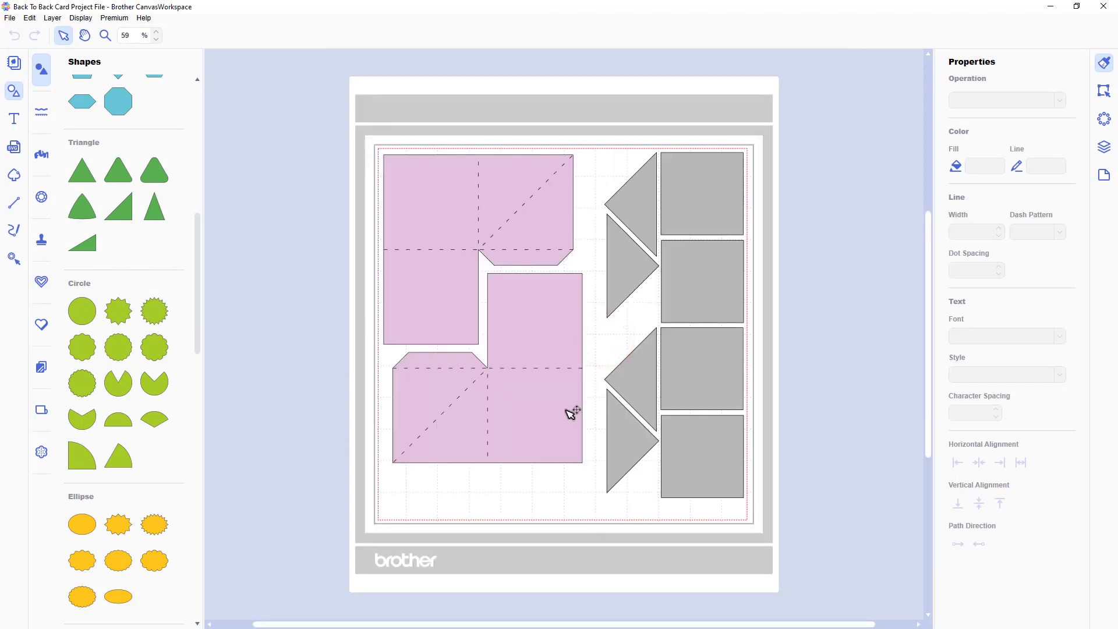
{"action": "left_click", "coordinate": [10, 18]}
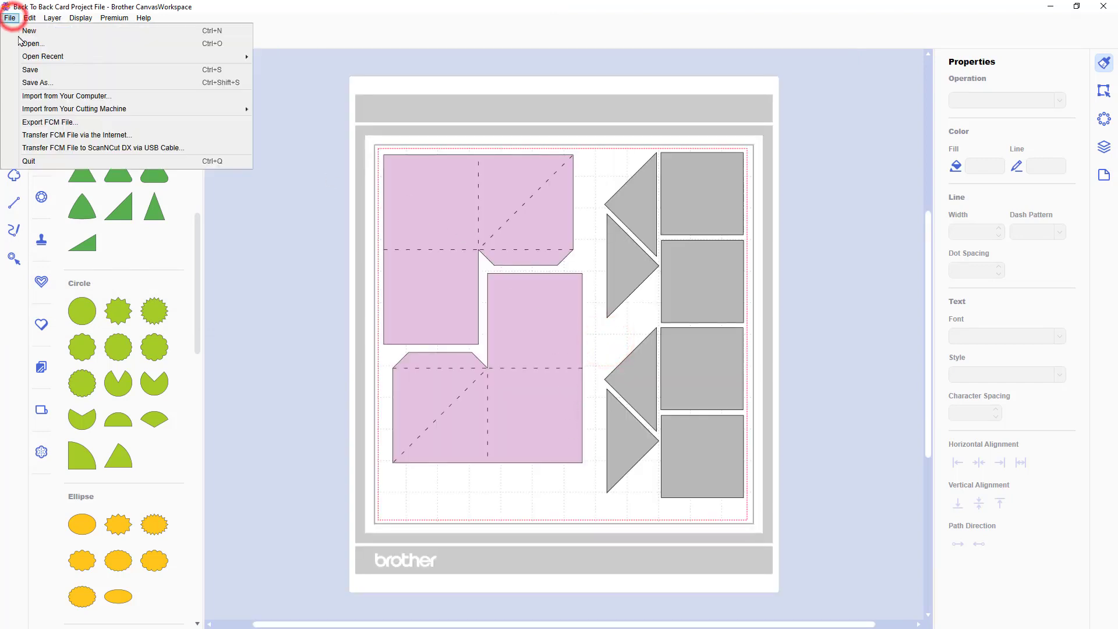
{"action": "left_click", "coordinate": [27, 70]}
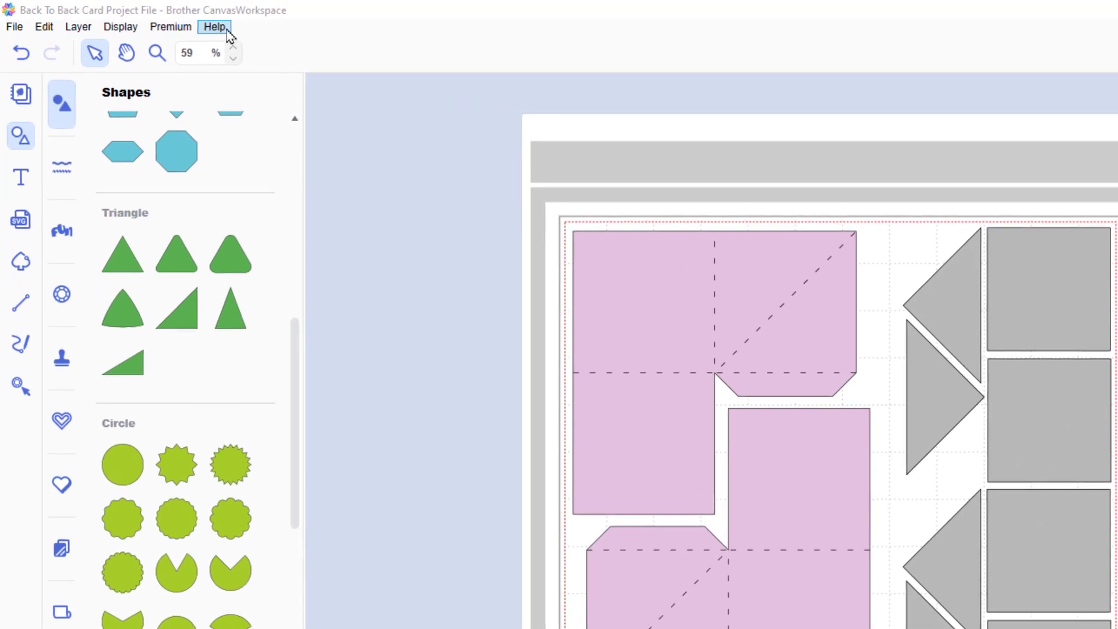
Run Check for CanvasWorkspace Update from Help, toggle the startup-check box off and on, and close the notice
{"action": "left_click", "coordinate": [227, 32]}
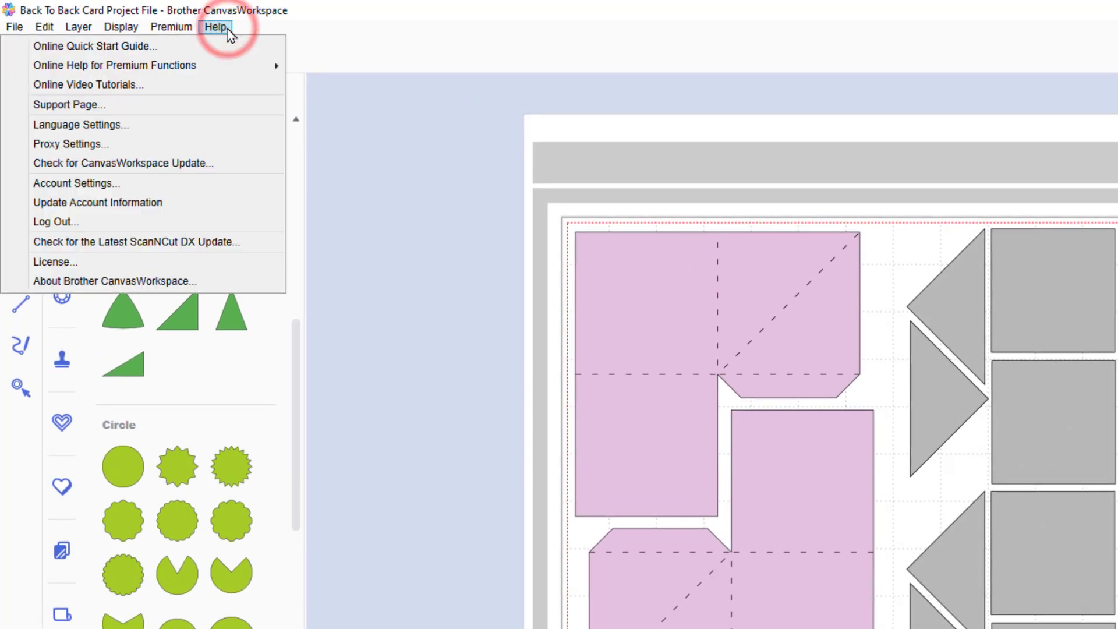
{"action": "left_click", "coordinate": [209, 163]}
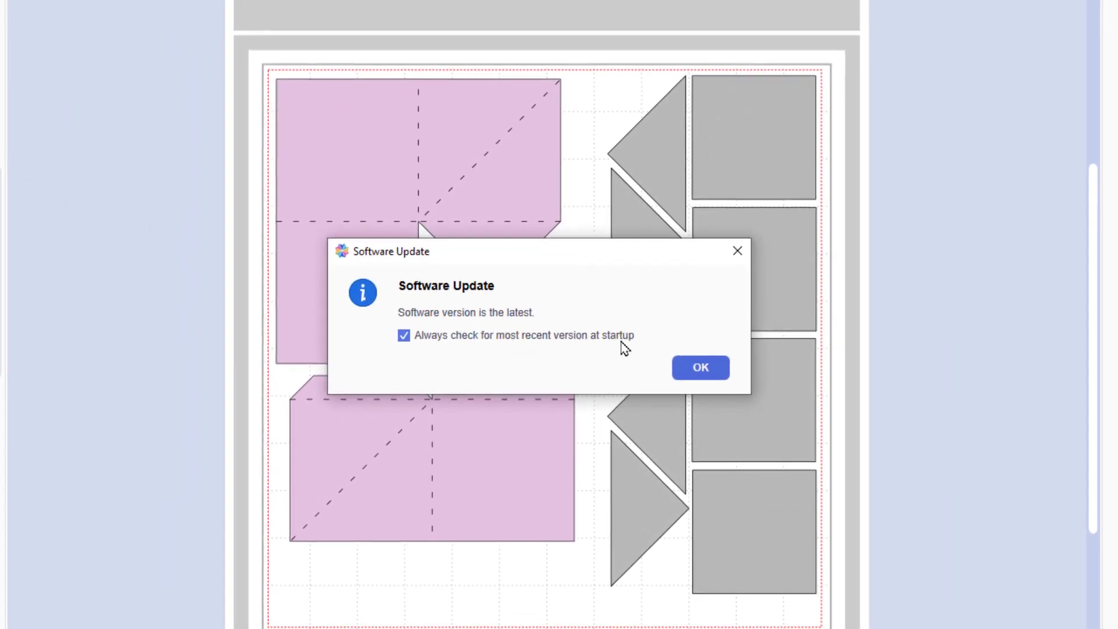
{"action": "left_click", "coordinate": [405, 340]}
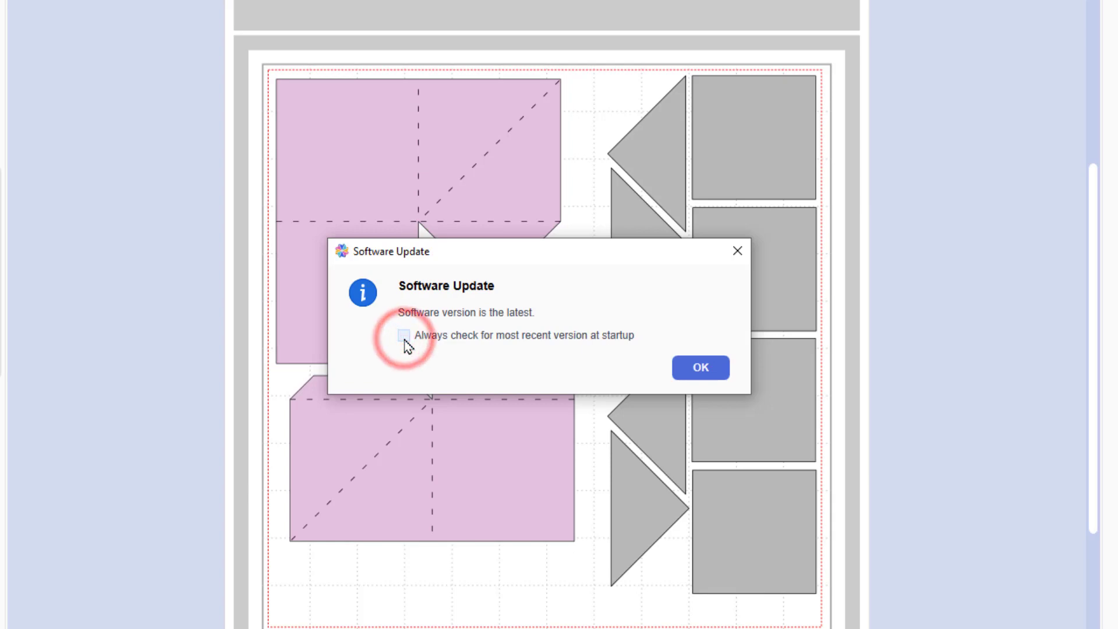
{"action": "left_click", "coordinate": [404, 337]}
{"action": "left_click", "coordinate": [721, 370]}
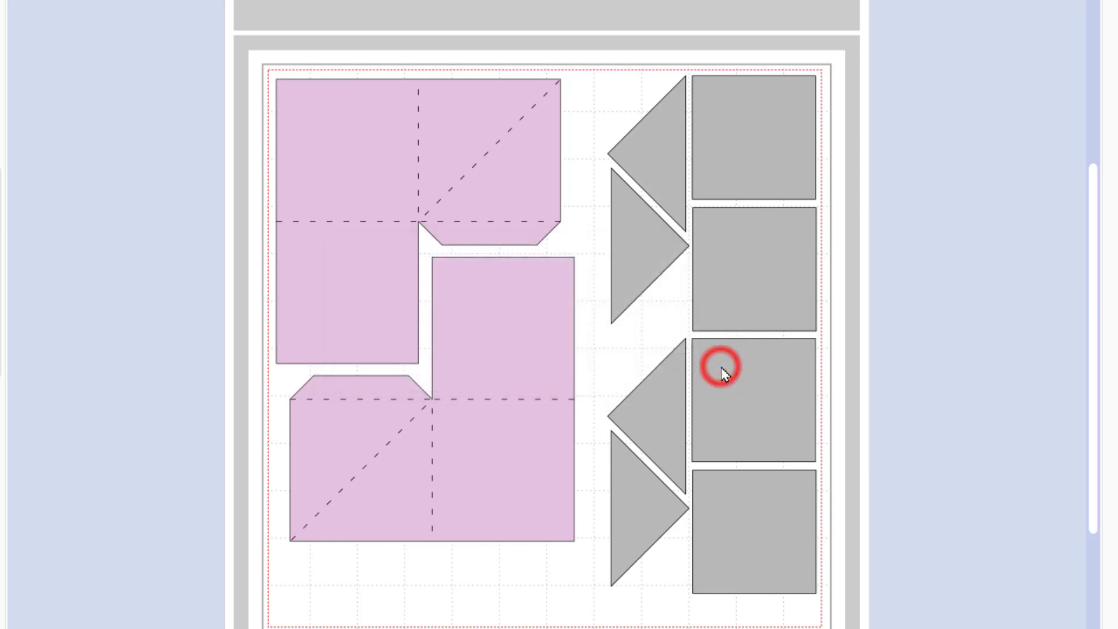